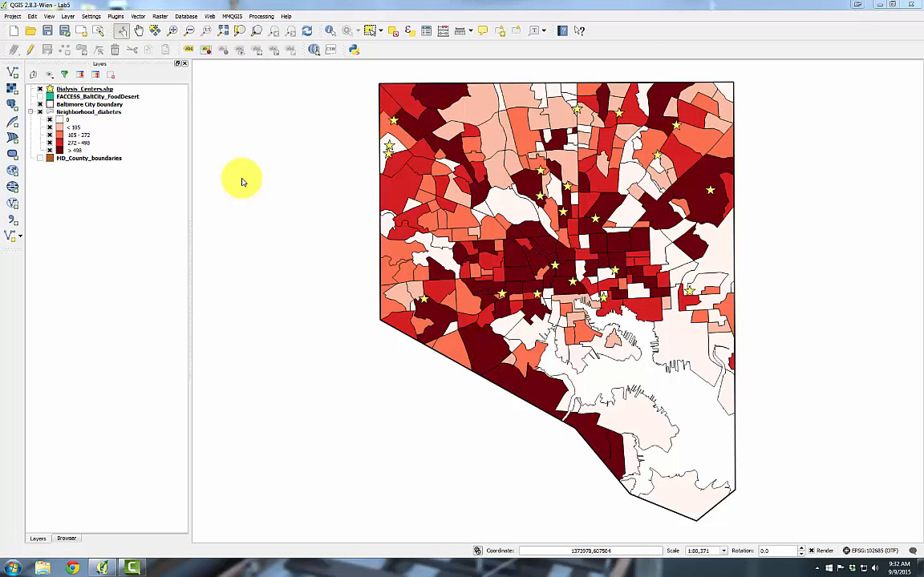
Style the MD_County_boundaries layer with the land symbol and switch the layer on
left_click(110, 159)
double_click(109, 159)
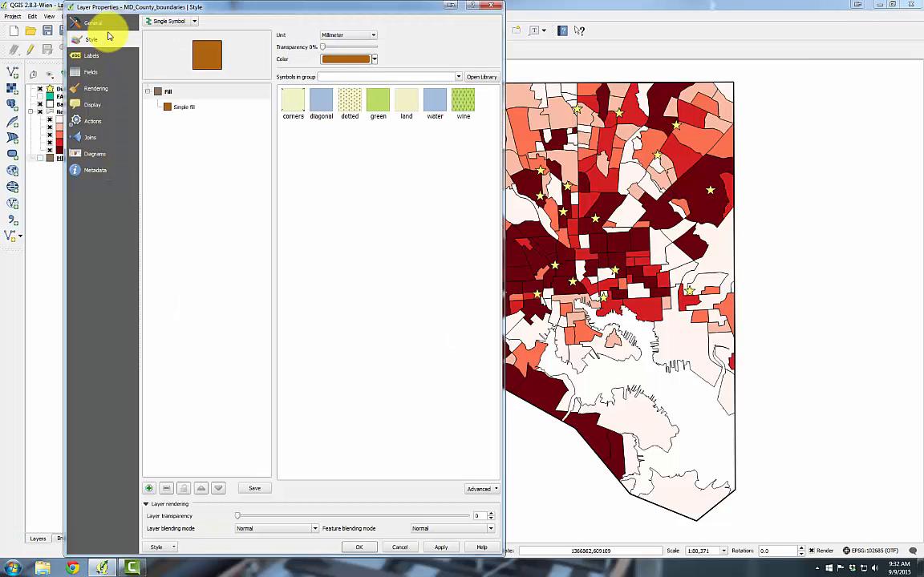
left_click(407, 102)
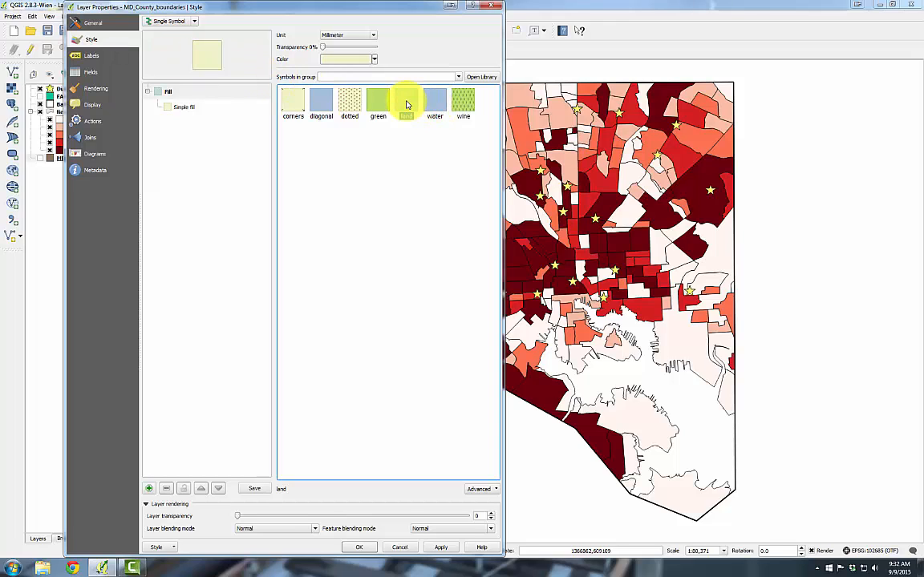
left_click(359, 546)
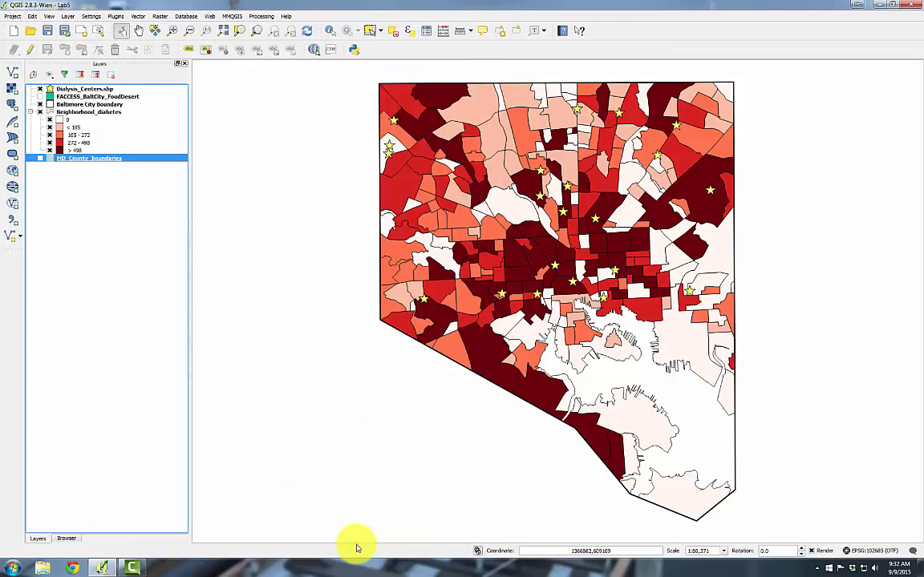
left_click(39, 160)
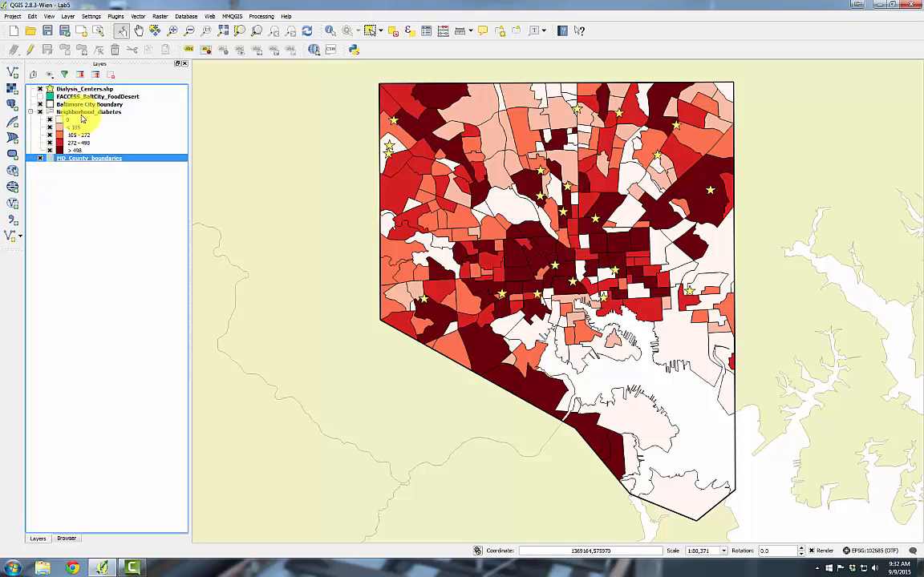
Change the Neighborhood_diabetes graduated color ramp to YlOrBr and apply it
left_click(88, 114)
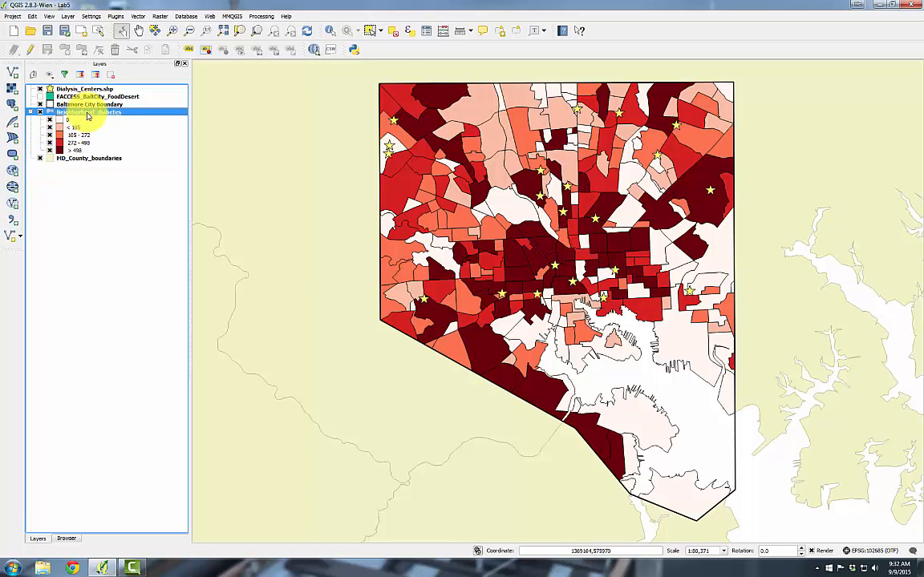
double_click(88, 113)
left_click_drag(281, 556, 281, 367)
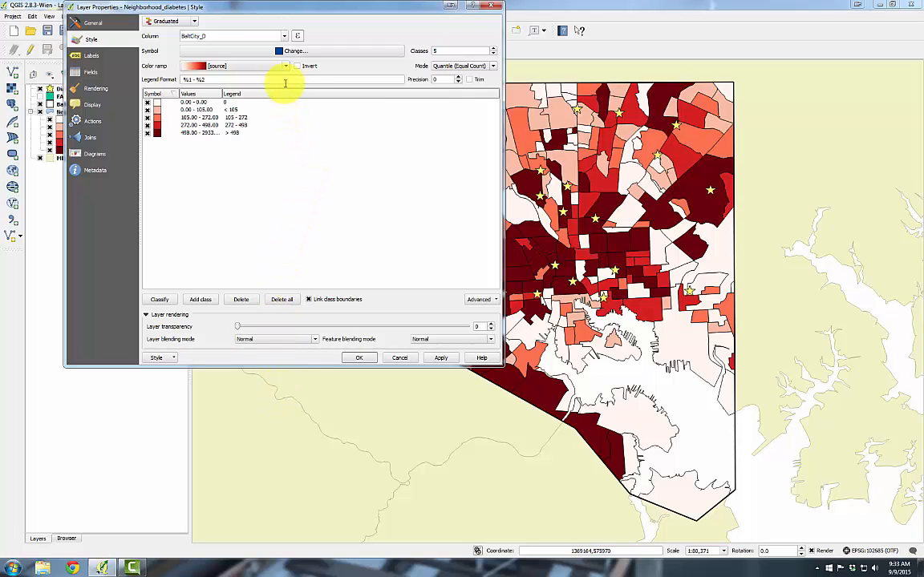
left_click(286, 66)
scroll(288, 113, "down", 3)
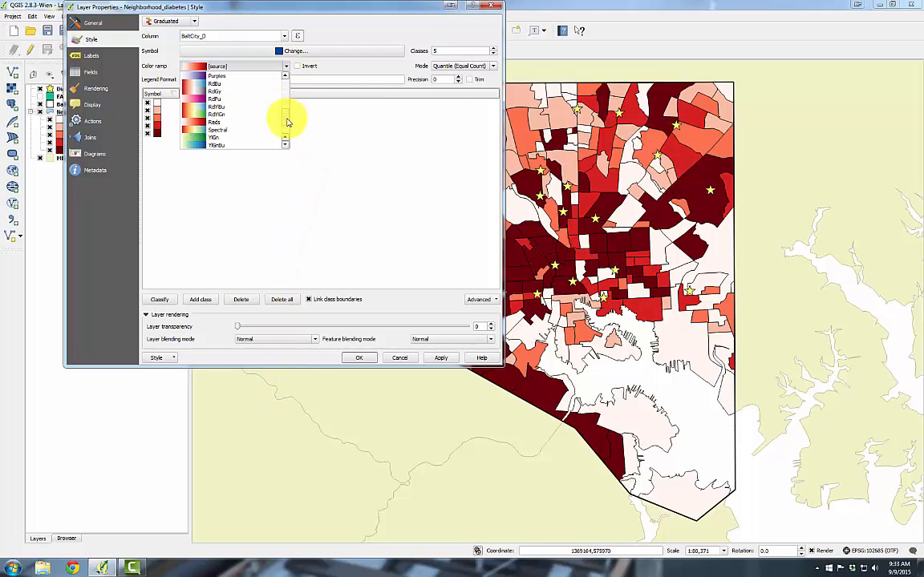
scroll(288, 120, "down", 2)
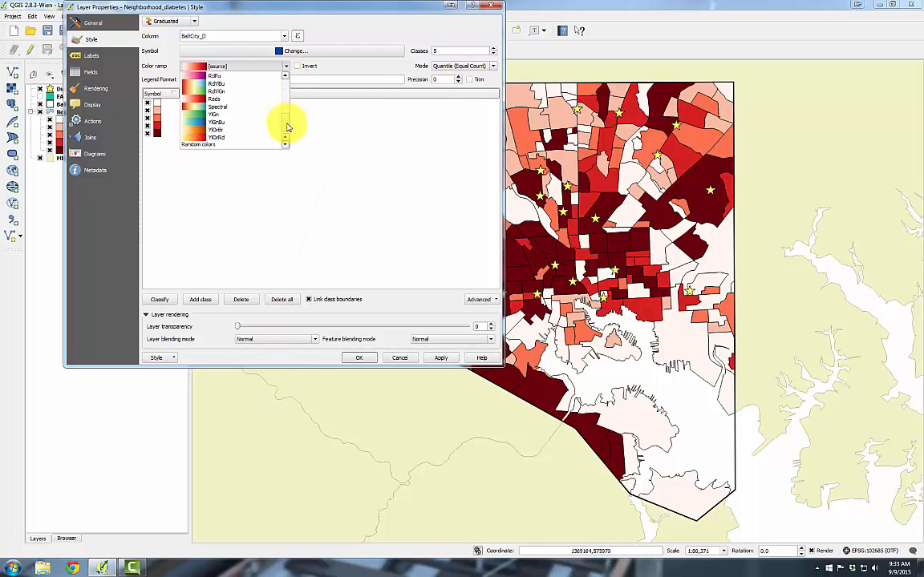
left_click(234, 126)
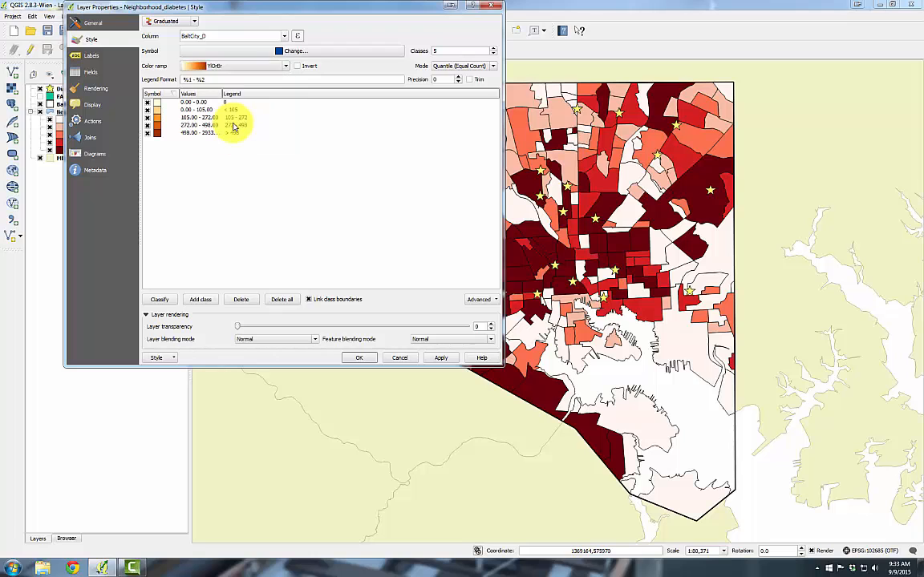
left_click(439, 359)
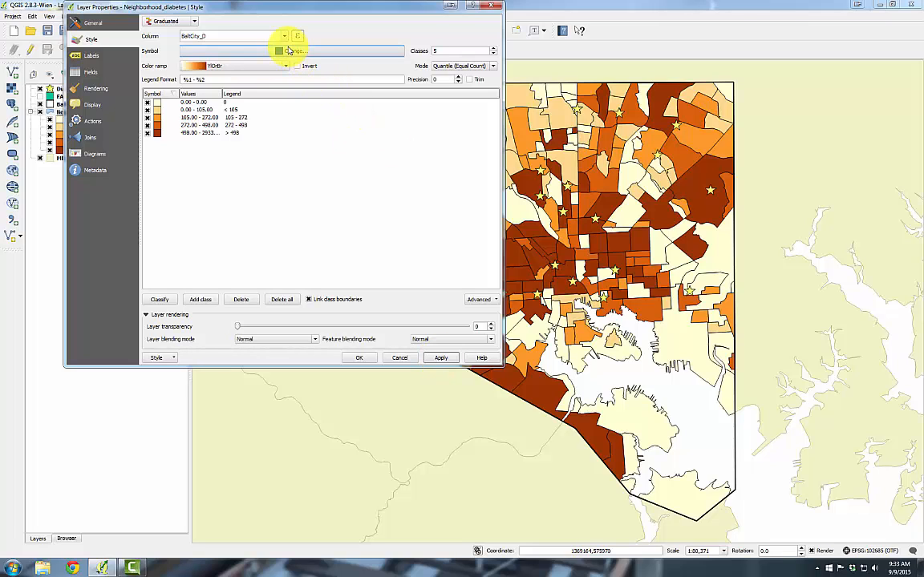
Set the Neighborhood_diabetes symbol's border style to No Pen and apply
left_click(287, 51)
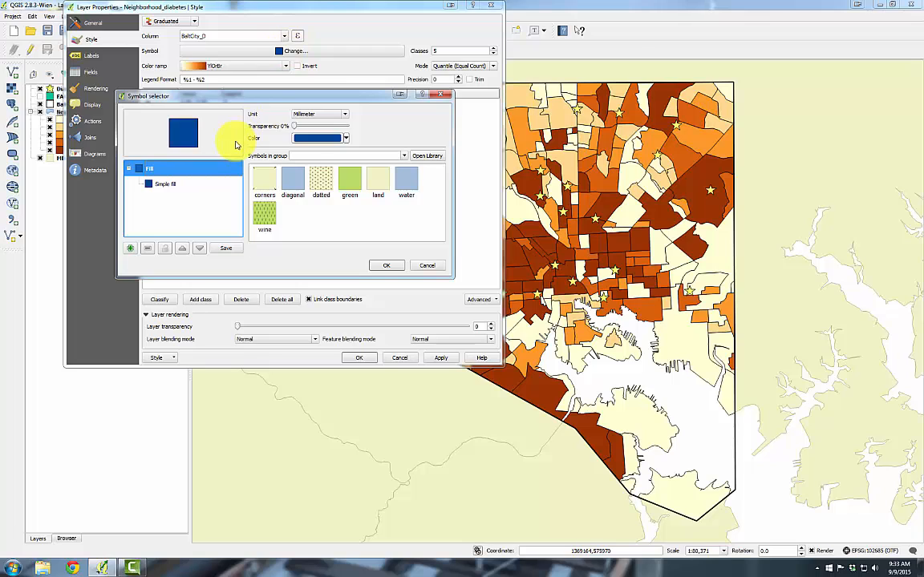
left_click(168, 187)
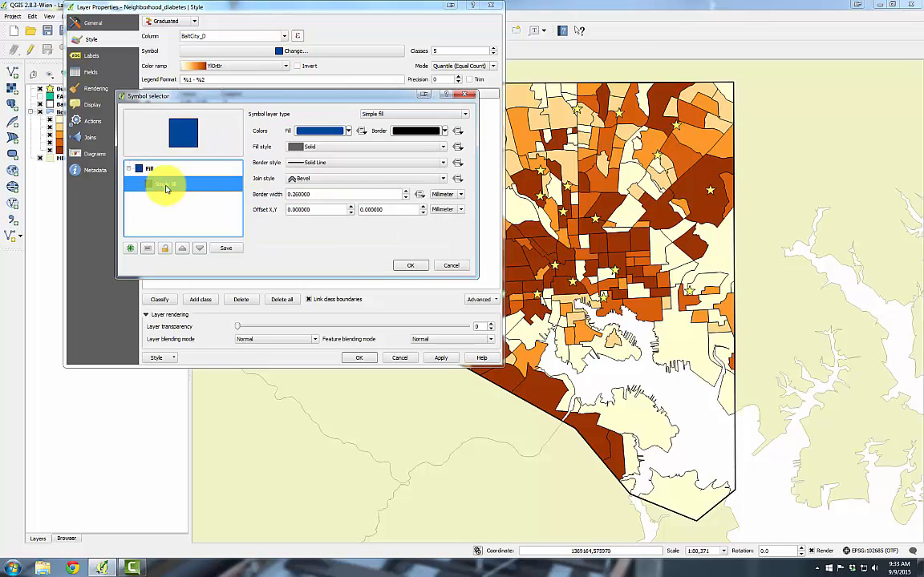
left_click(425, 164)
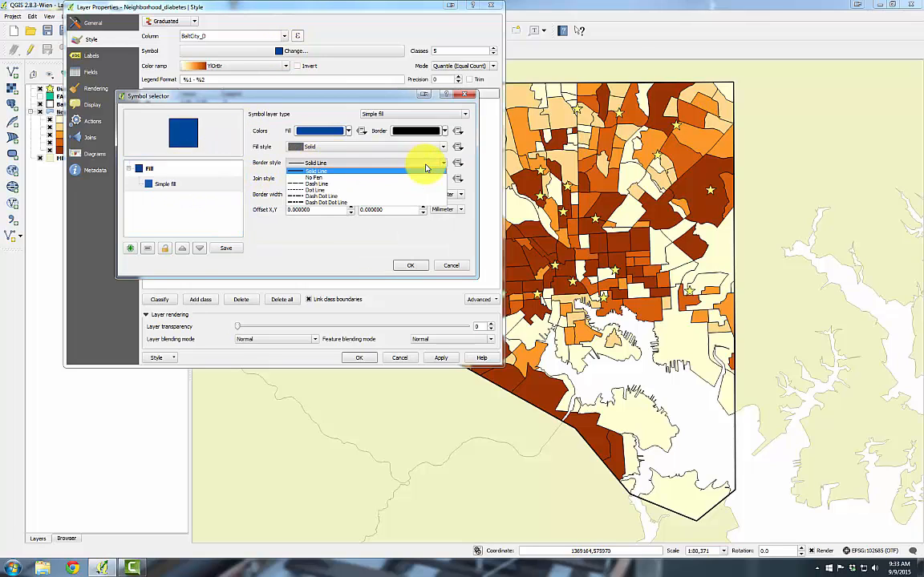
left_click(412, 177)
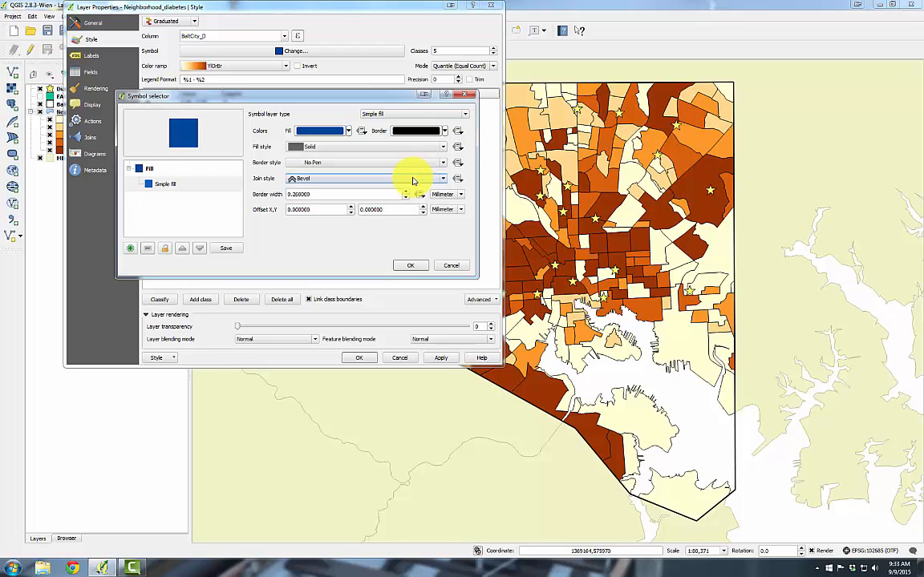
left_click(411, 264)
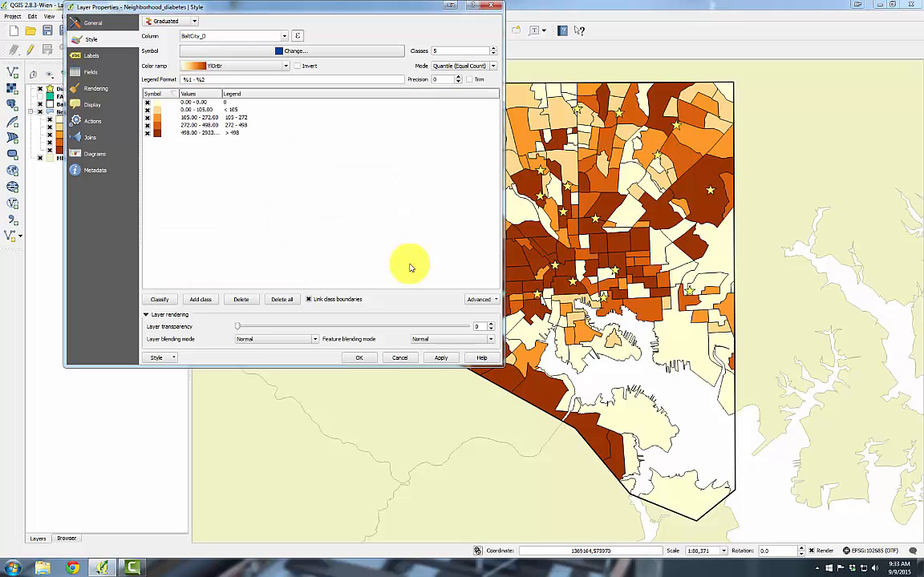
left_click(440, 358)
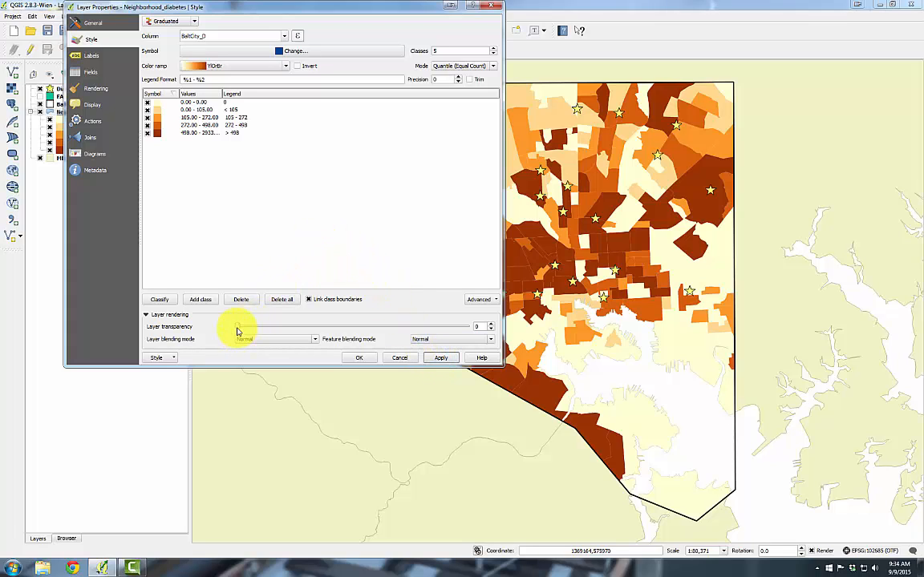
Set the Neighborhood_diabetes layer transparency to 30 and close the properties
left_click_drag(237, 327, 307, 323)
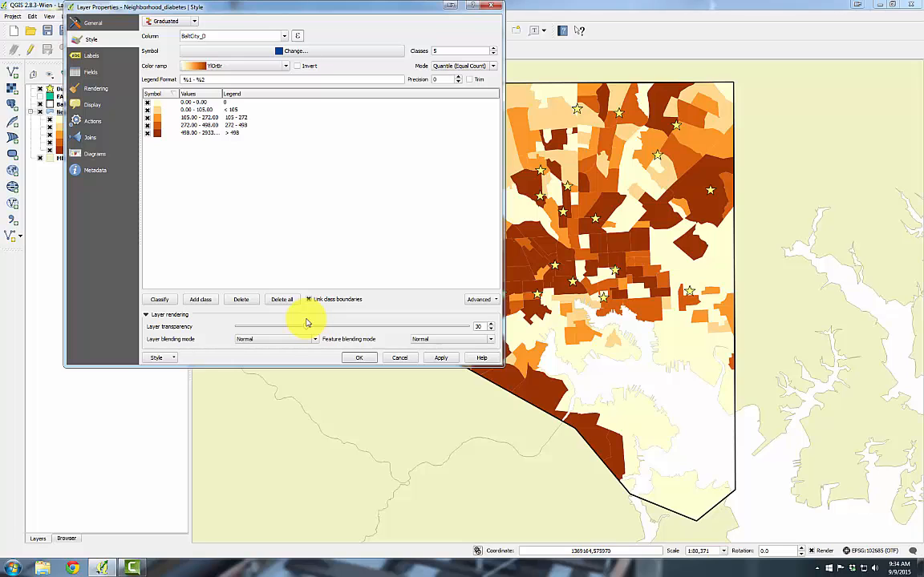
left_click(356, 359)
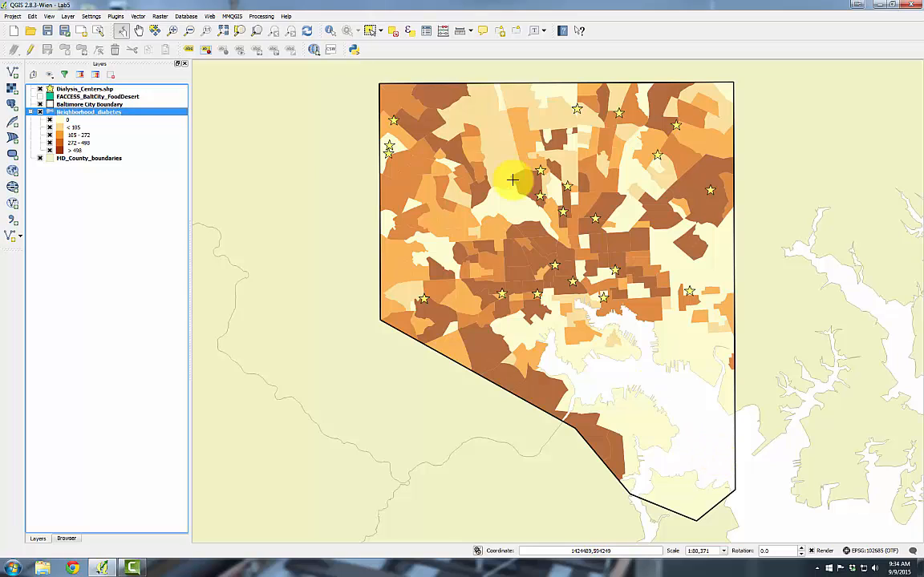
left_click(10, 17)
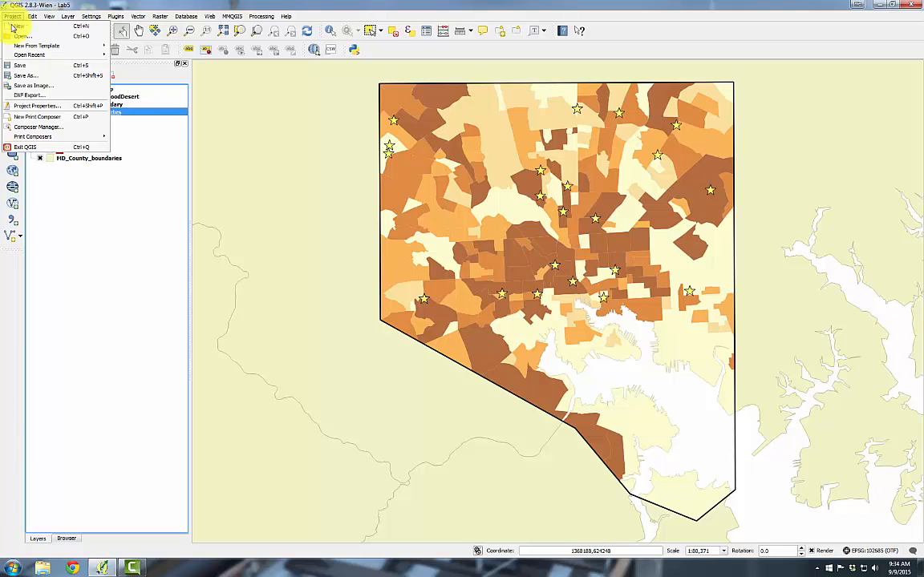
left_click(31, 113)
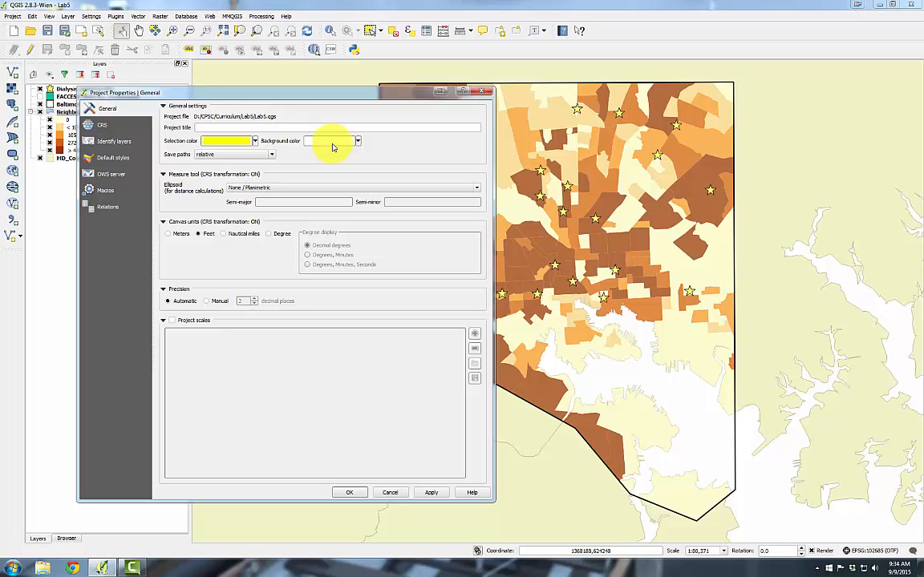
left_click(391, 493)
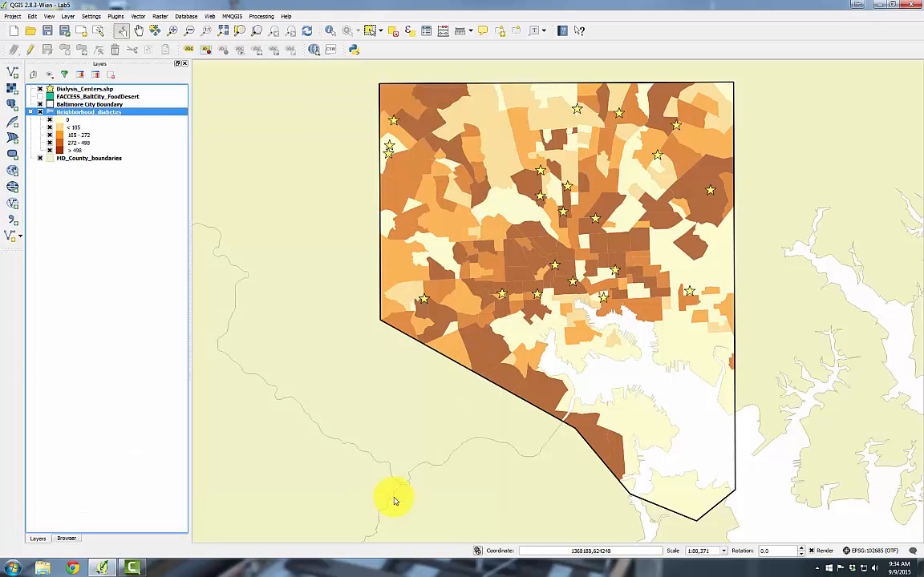
Duplicate the MD_County_boundaries layer, move the copy above Neighborhood_diabetes, and switch it on
right_click(95, 160)
left_click(113, 195)
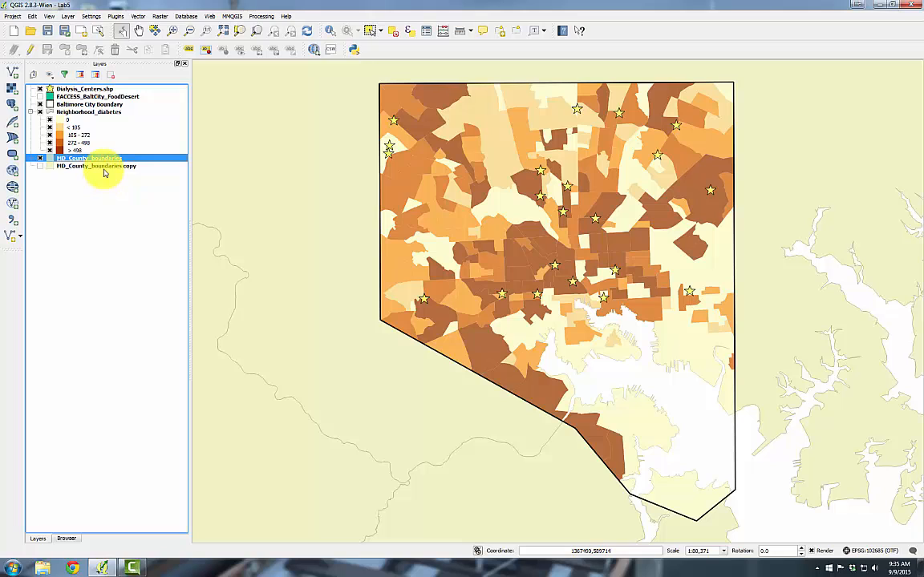
left_click_drag(104, 169, 101, 109)
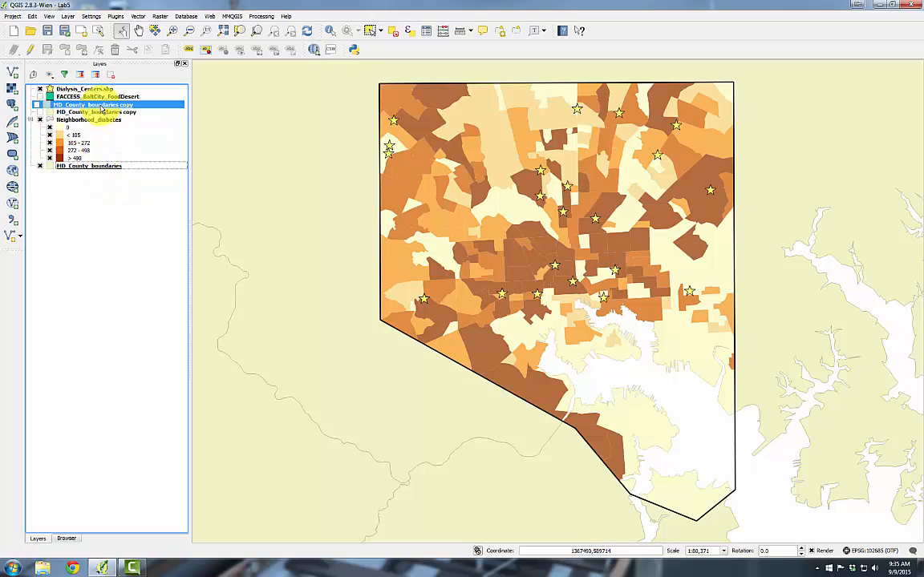
left_click(41, 113)
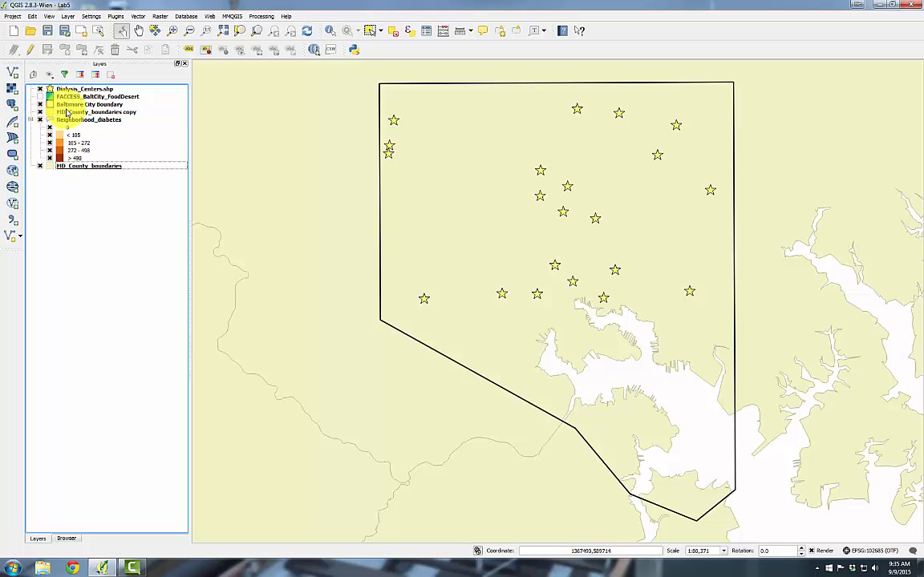
Set the copy's renderer to Inverted polygons with a Shapeburst fill symbol layer
double_click(64, 111)
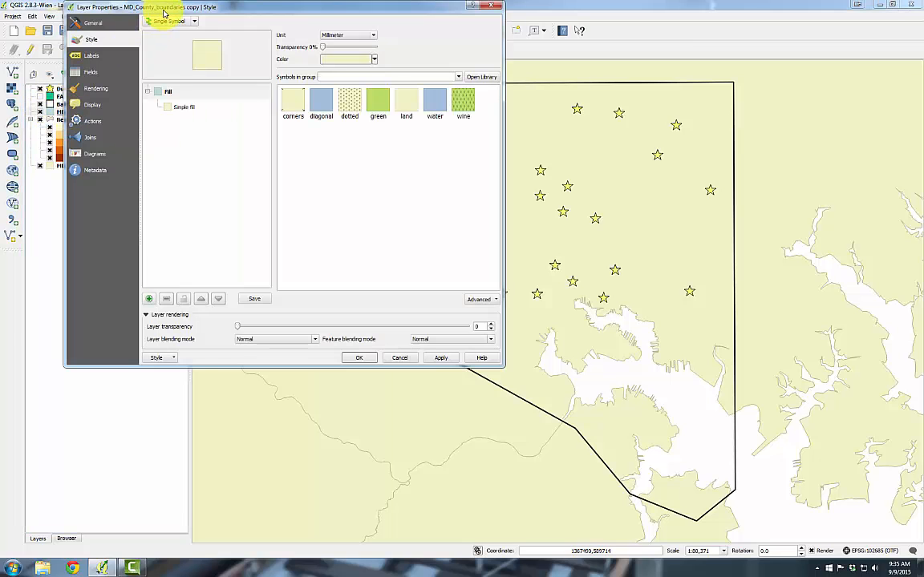
left_click_drag(149, 8, 228, 148)
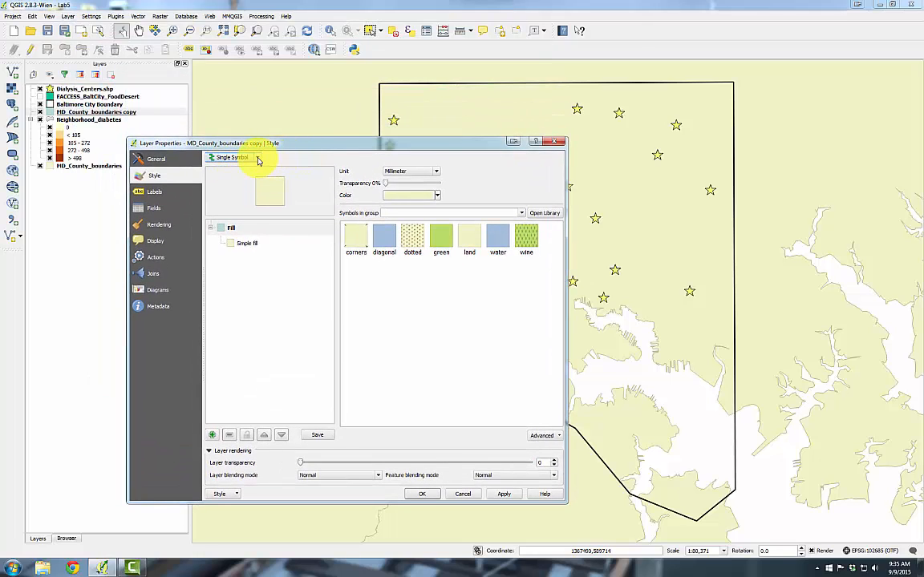
left_click(247, 157)
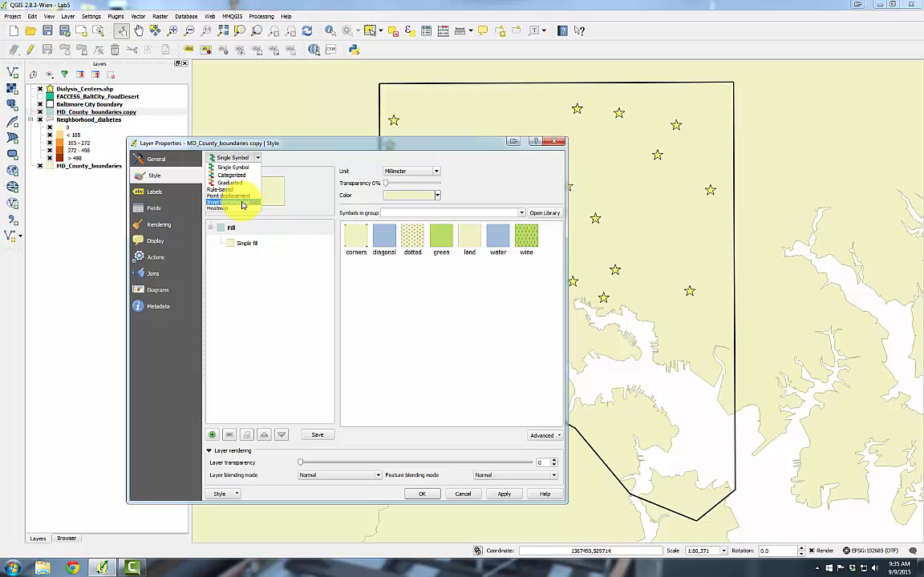
left_click(242, 203)
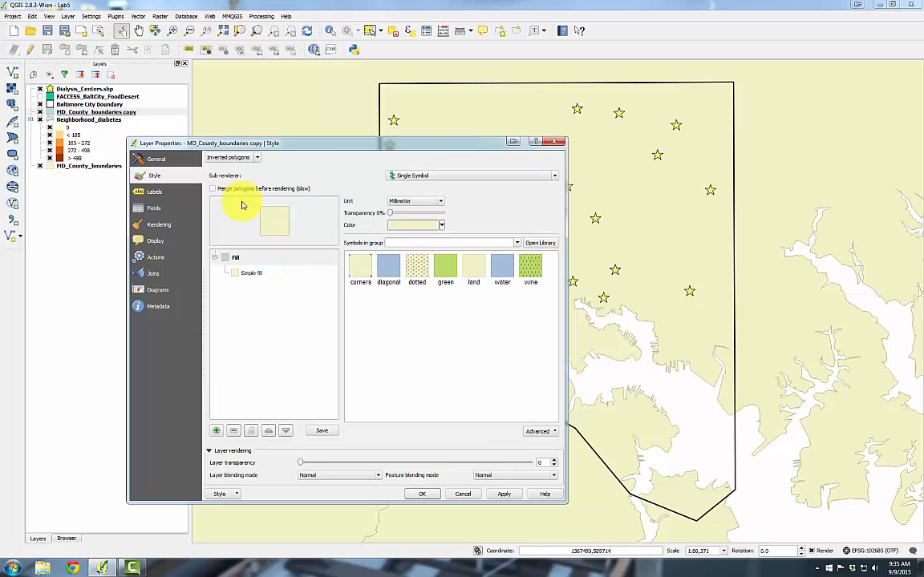
left_click(252, 274)
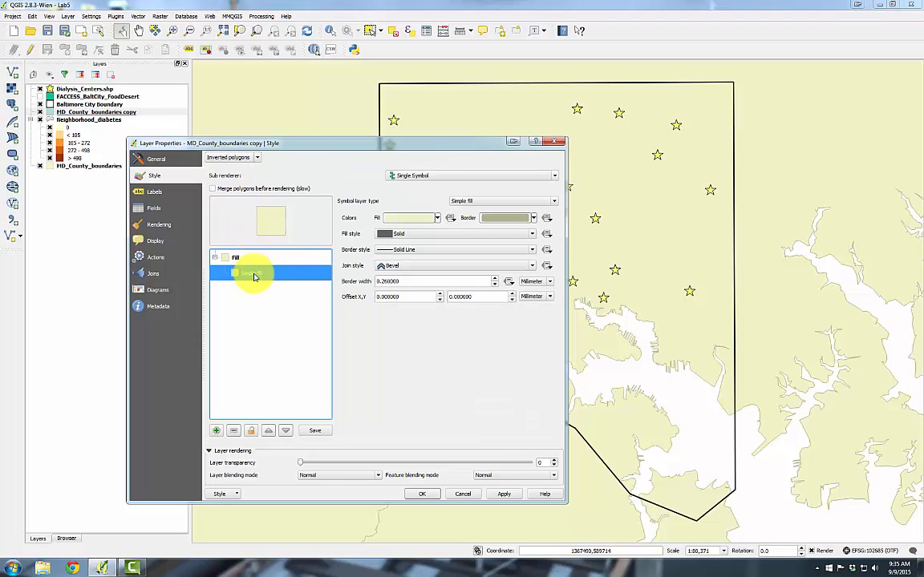
left_click(469, 204)
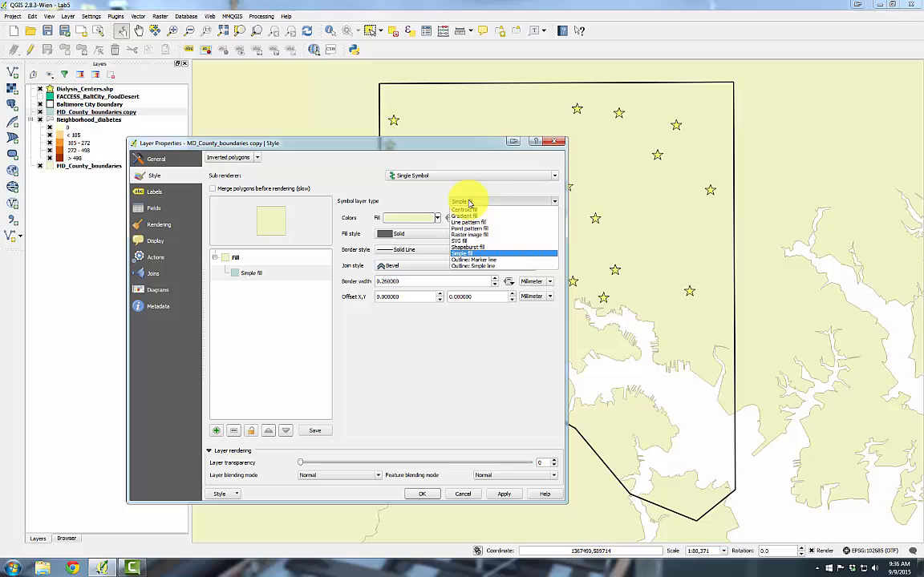
left_click(483, 248)
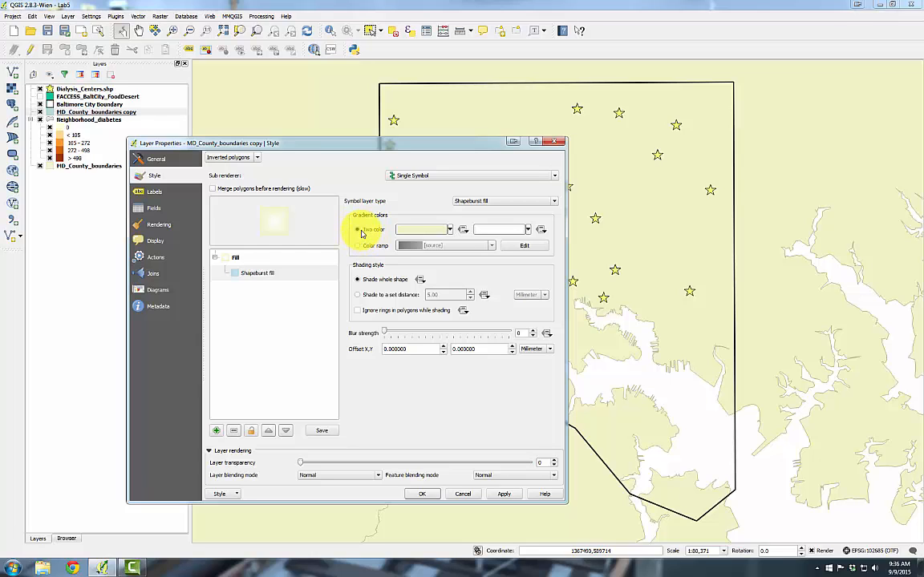
Set the shapeburst fill's first gradient color to RGB 225, 255, 255
left_click(450, 230)
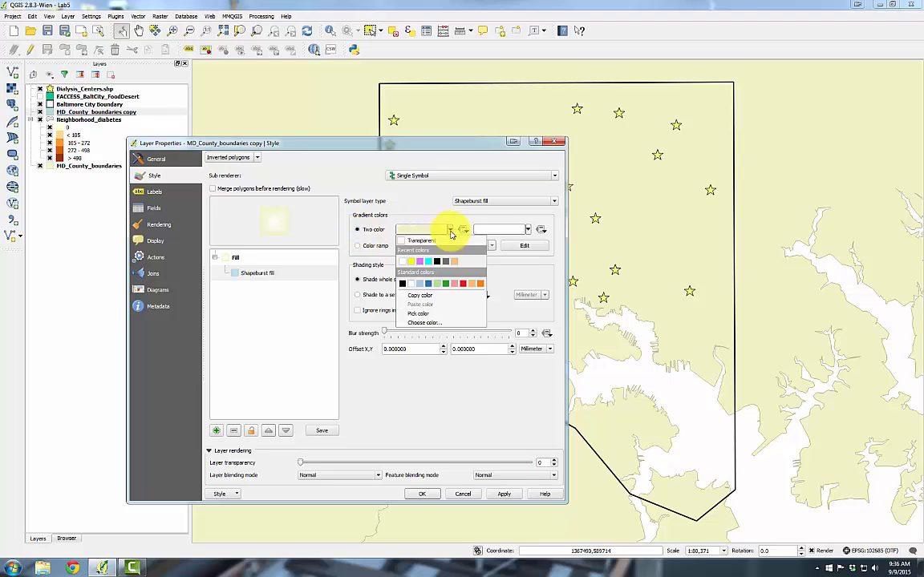
left_click(438, 320)
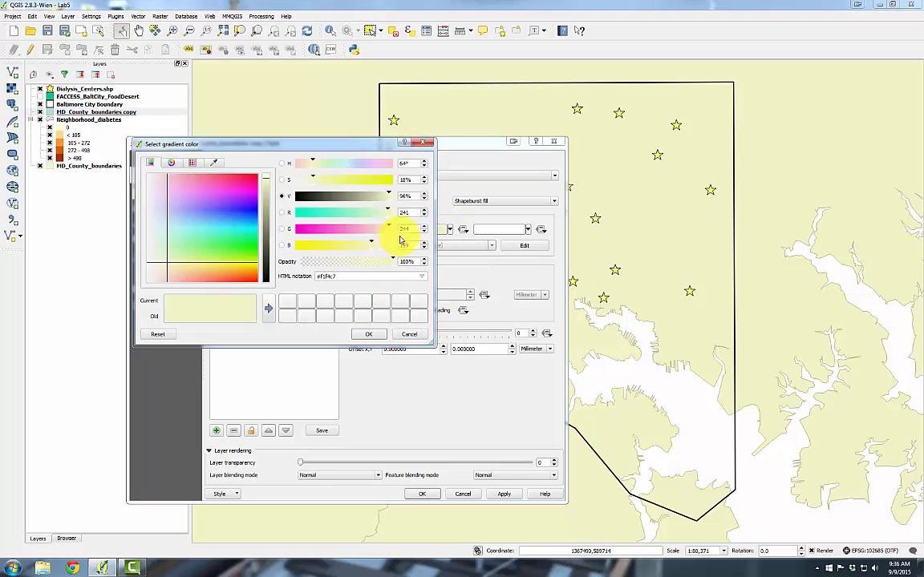
double_click(392, 213)
type("225")
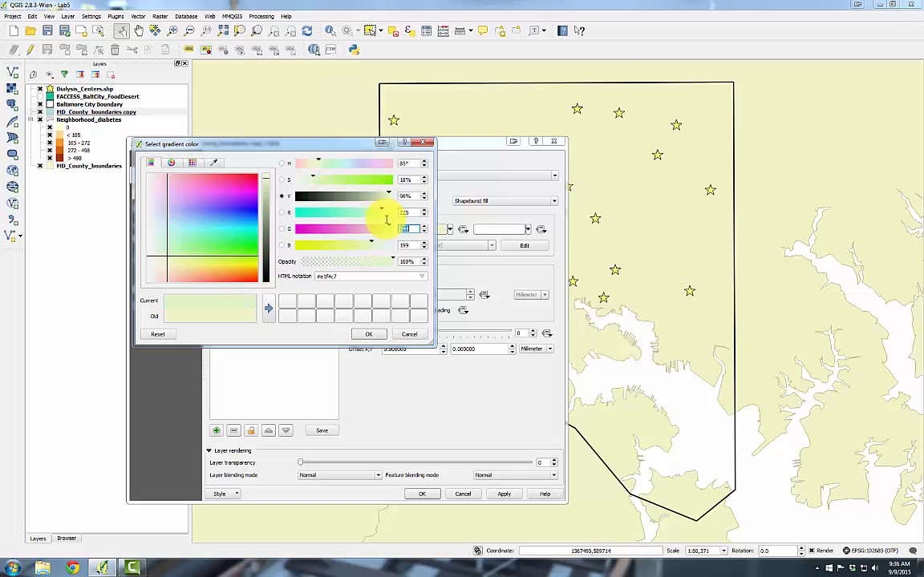
key("Tab")
type("255")
key("Tab")
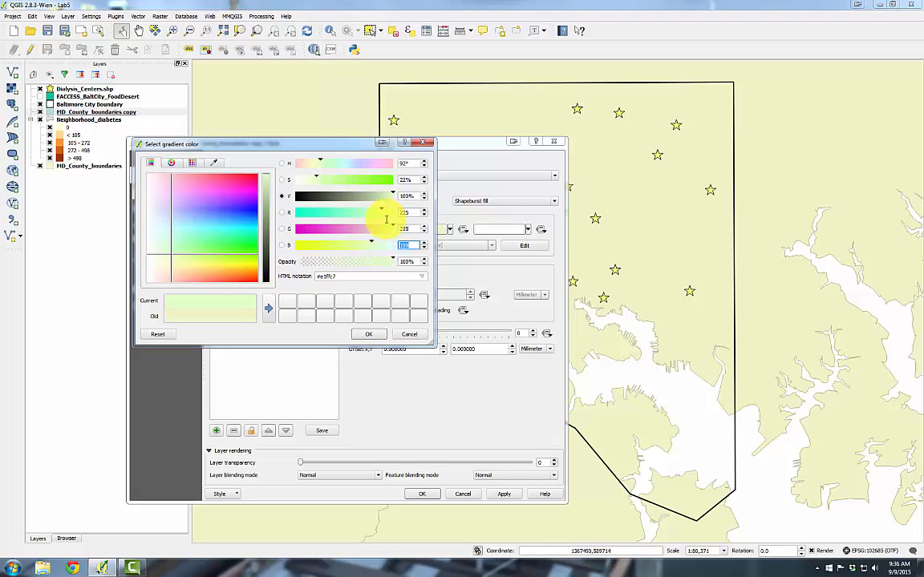
type("255")
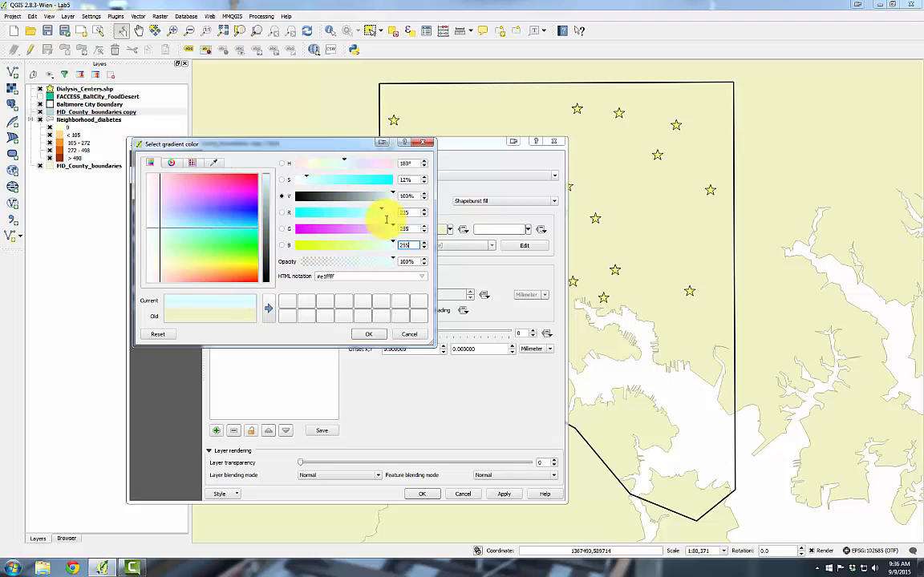
left_click(367, 337)
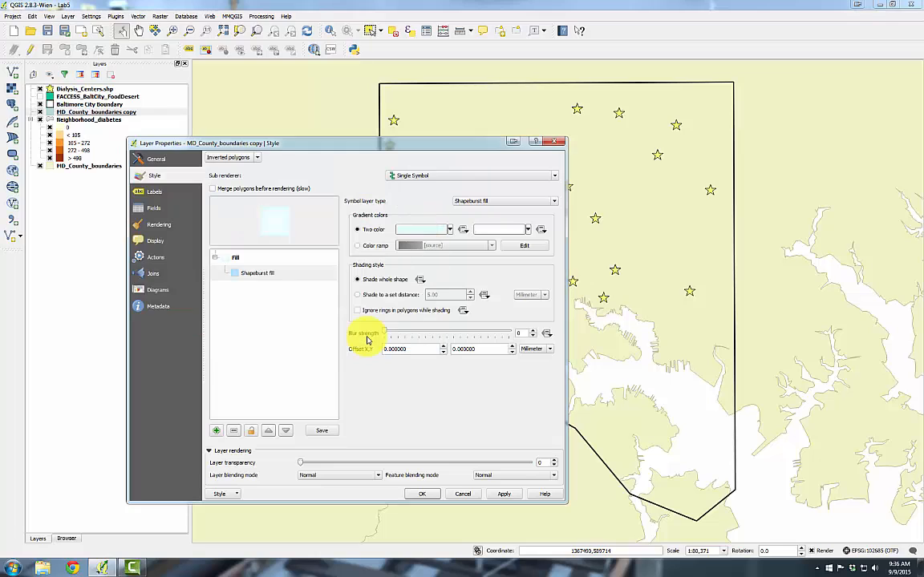
Set the second gradient color to a light blue with red 166 and green 206, and apply the style
left_click(526, 230)
left_click(501, 322)
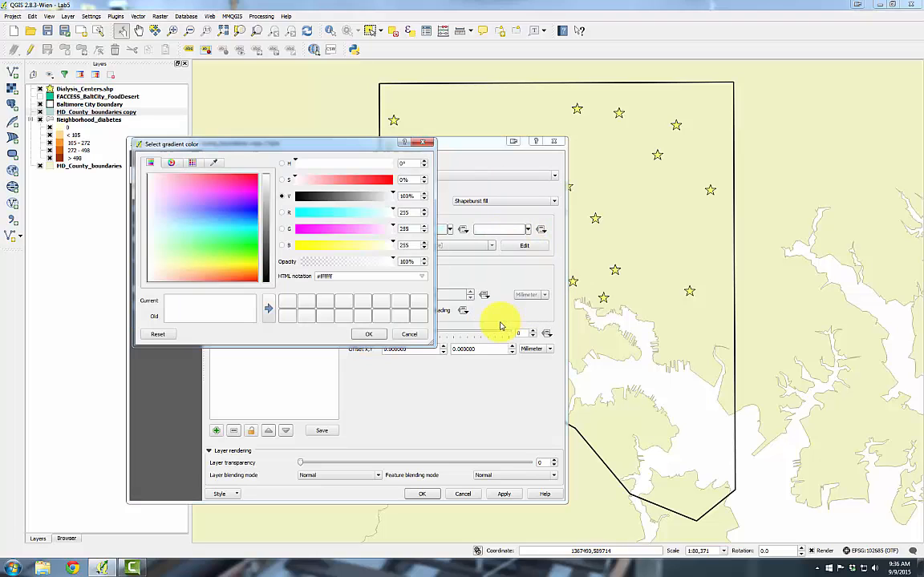
double_click(405, 212)
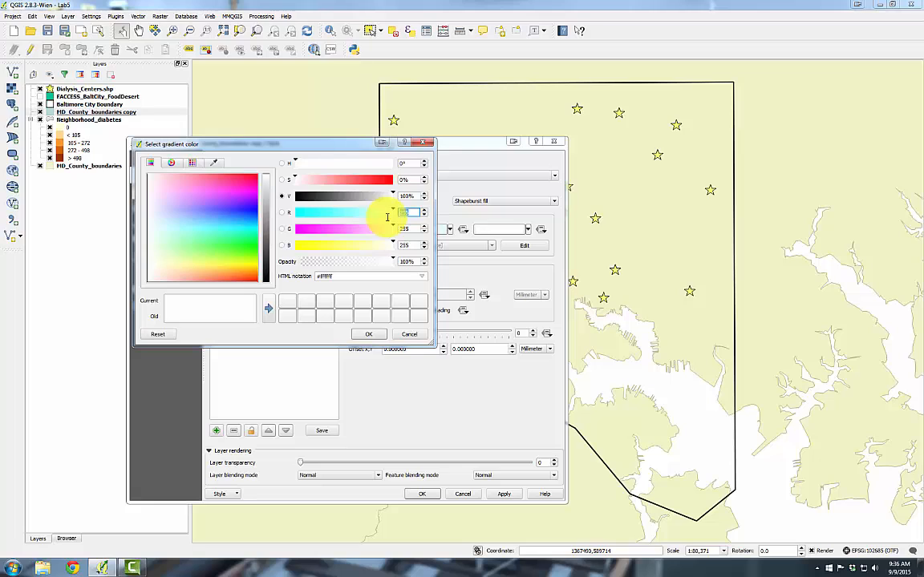
type("166")
key("Tab")
type("2")
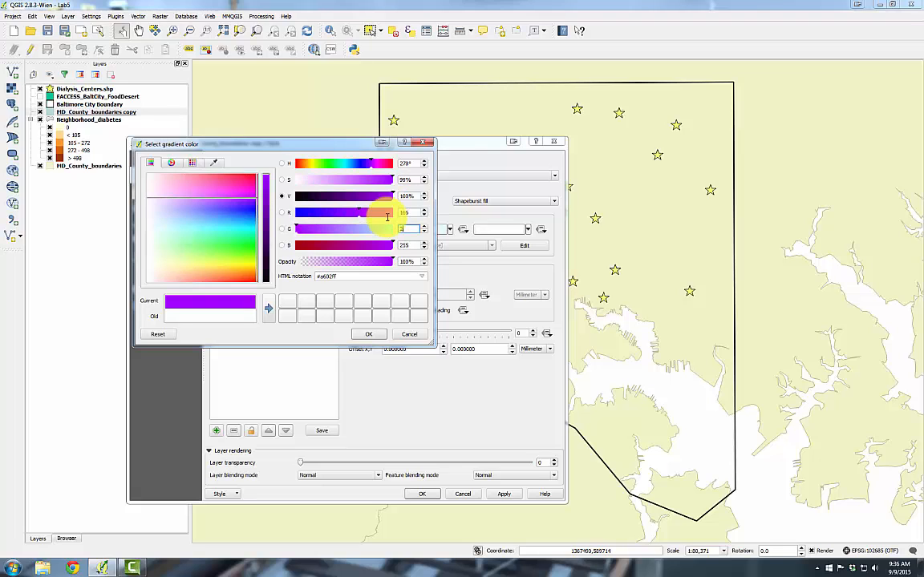
type("06")
key("Tab")
type("22")
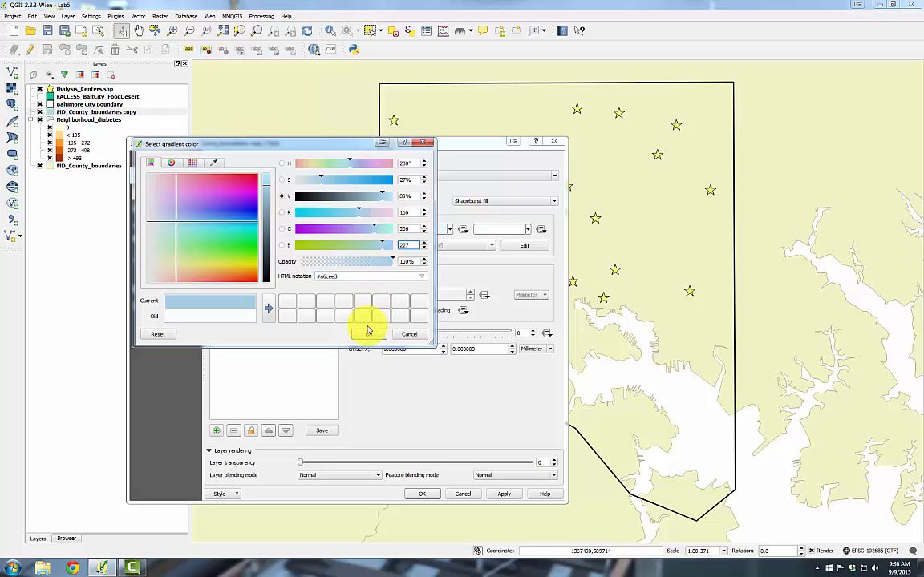
left_click(369, 334)
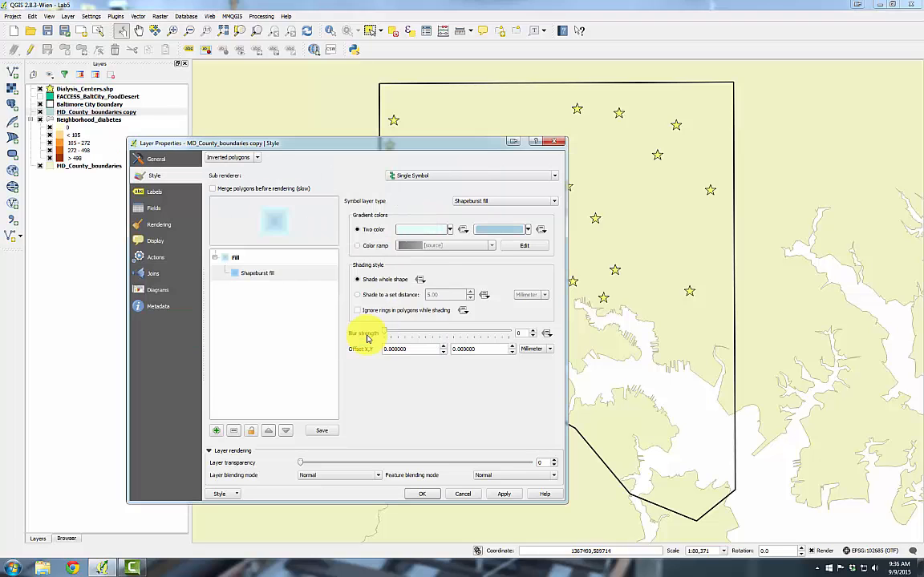
left_click(502, 494)
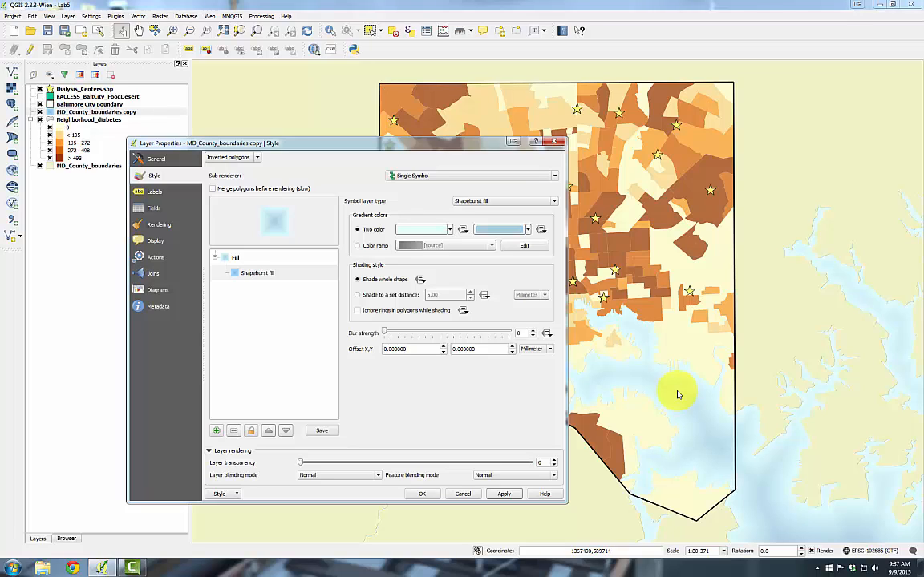
Switch the shading to a set distance of 12 mm and apply
left_click(392, 295)
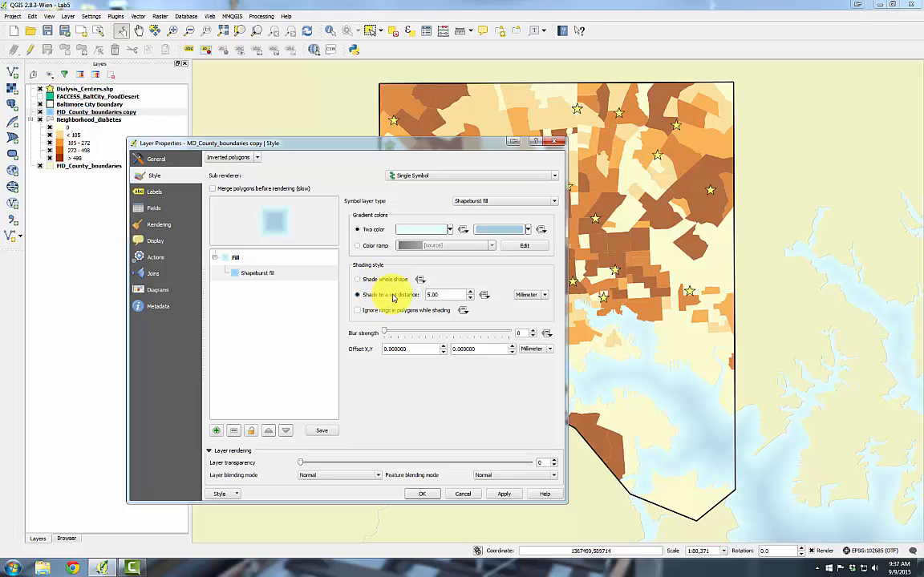
left_click_drag(431, 297, 422, 300)
type("12")
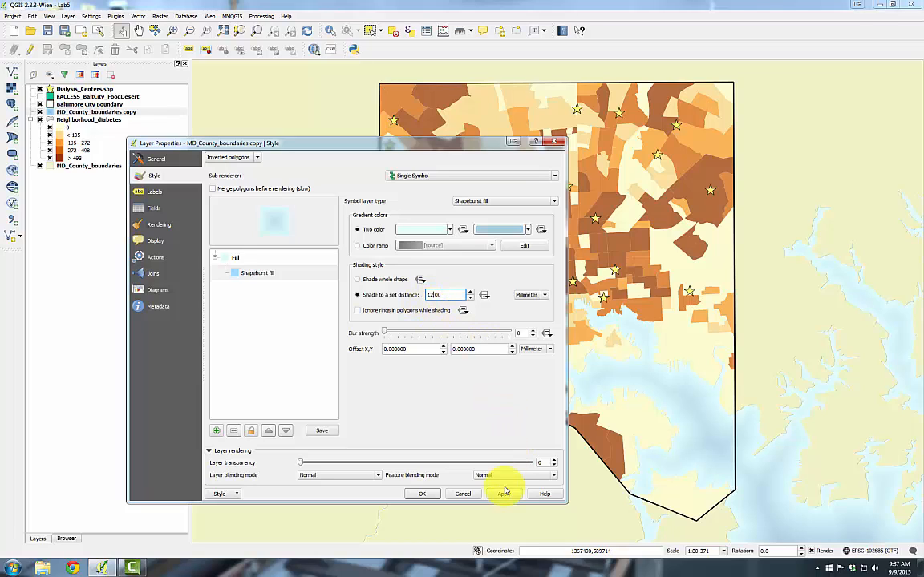
left_click(504, 494)
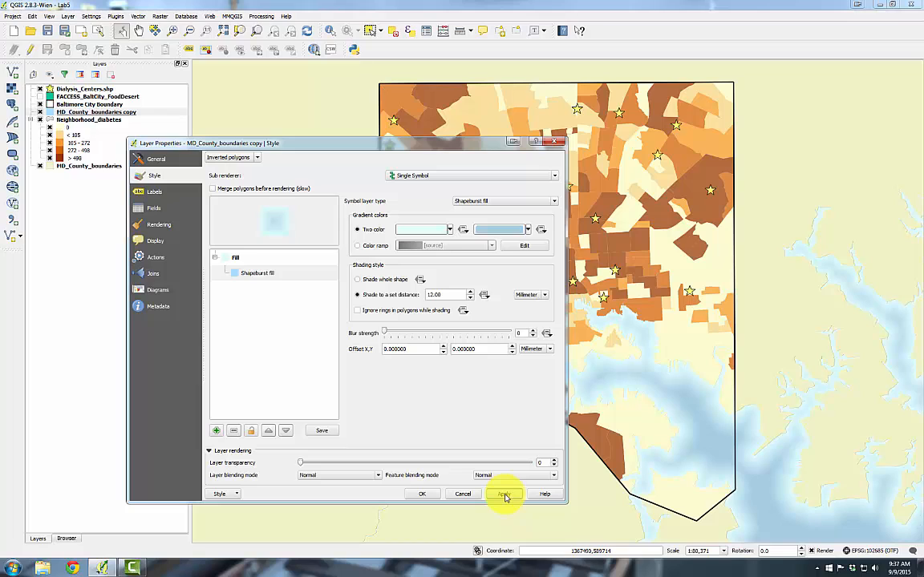
Add a new symbol layer to the fill and set its type to Outline: Simple line
left_click(217, 432)
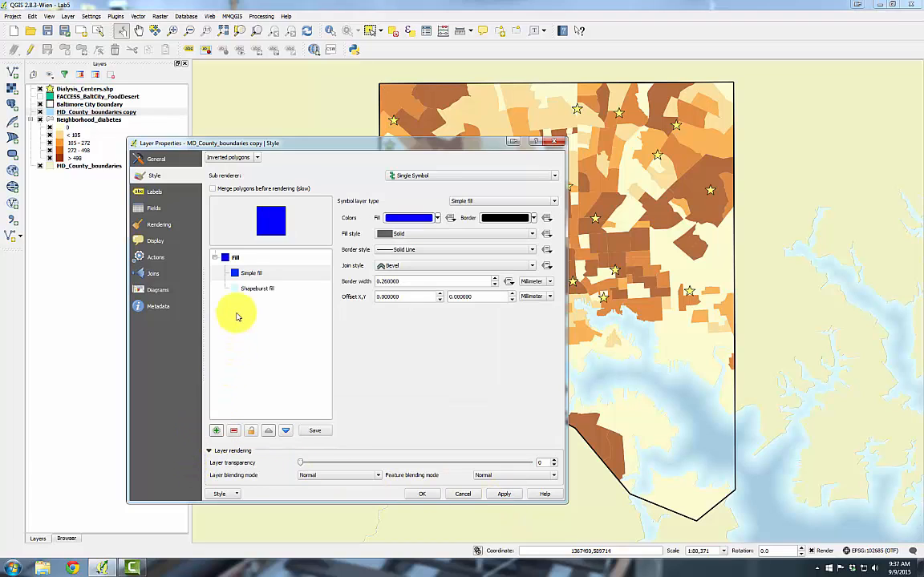
left_click(251, 275)
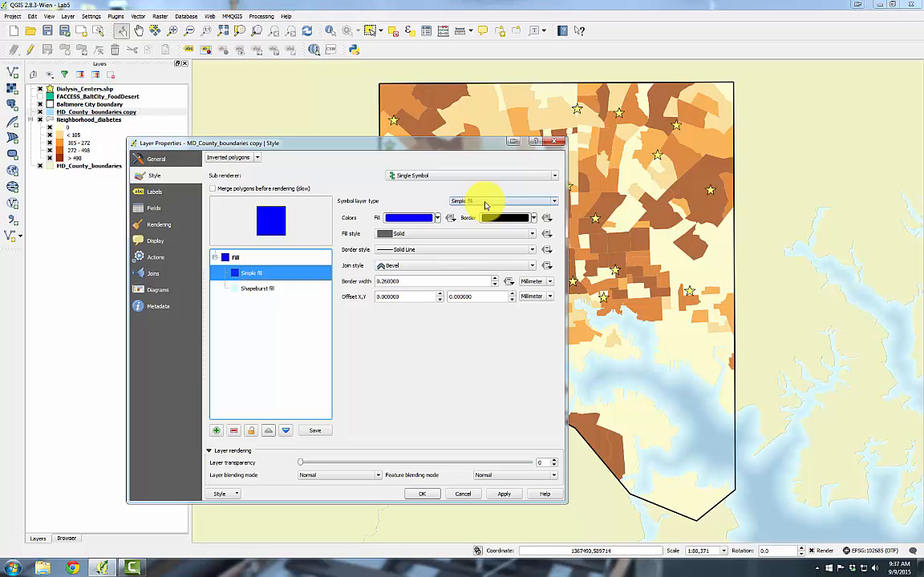
left_click(485, 204)
left_click(477, 267)
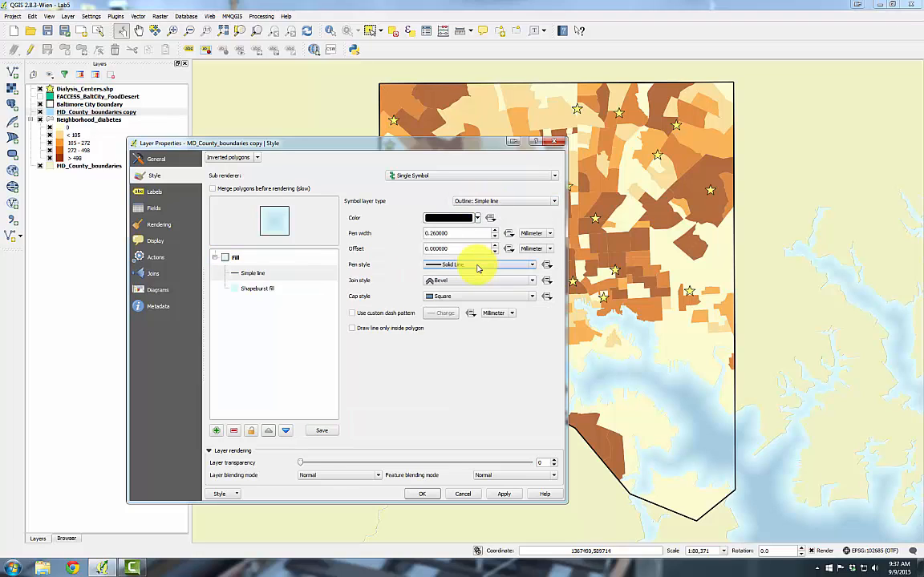
Set the outline color to RGB 31, 120, 180 and close the layer properties
left_click(477, 218)
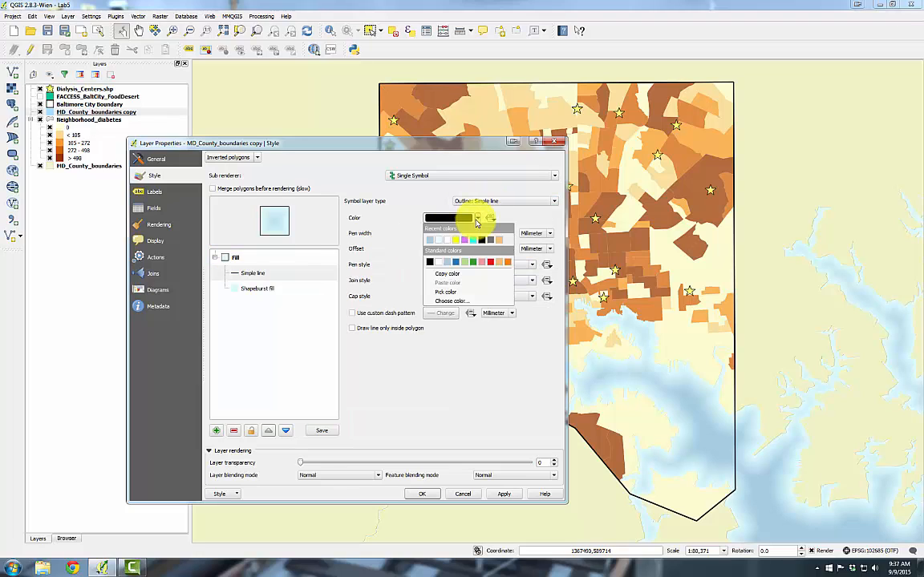
left_click(460, 301)
left_click_drag(408, 213, 384, 219)
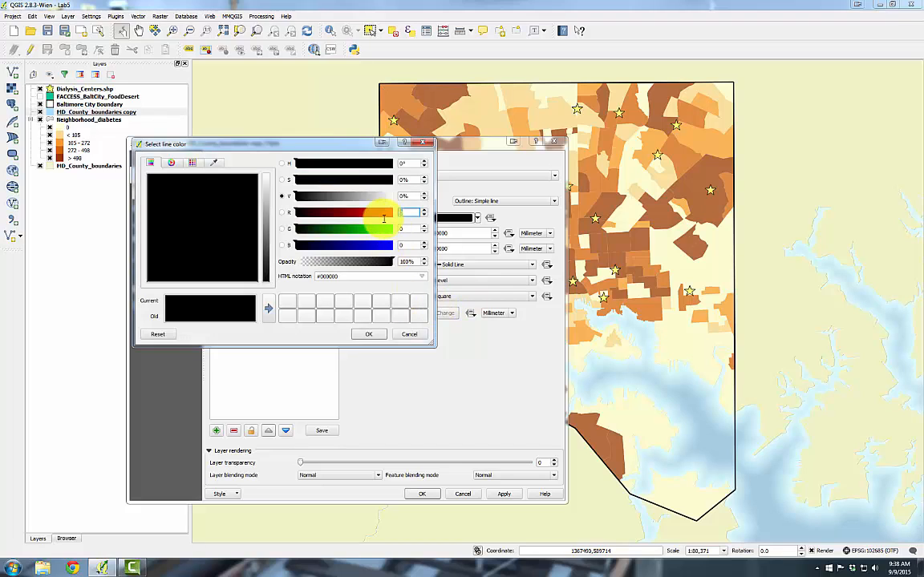
type("31")
key("Tab")
type("120")
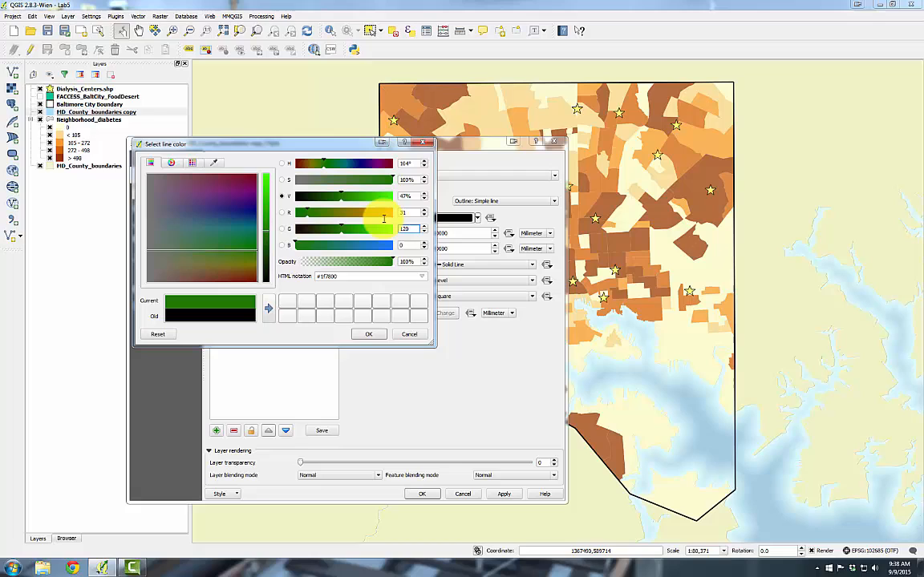
key("Tab")
type("180")
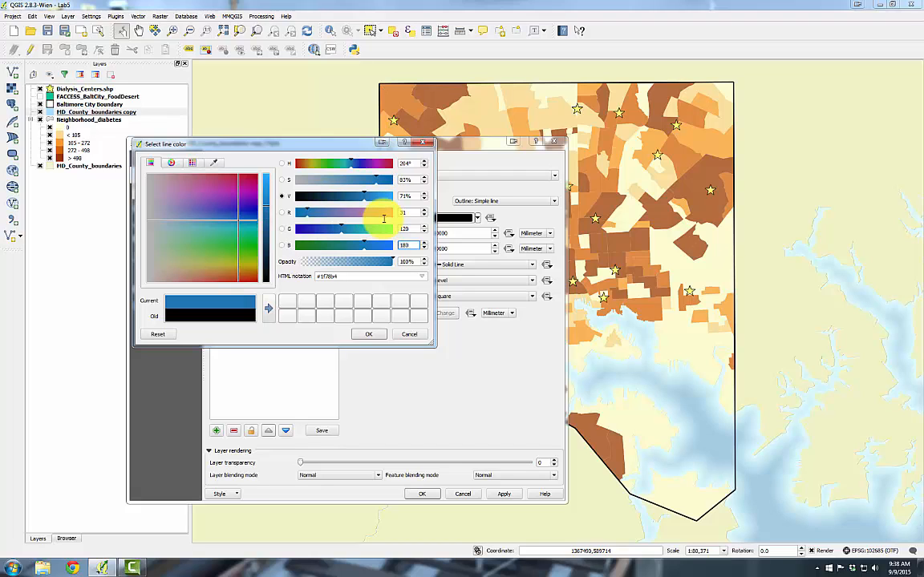
left_click(368, 334)
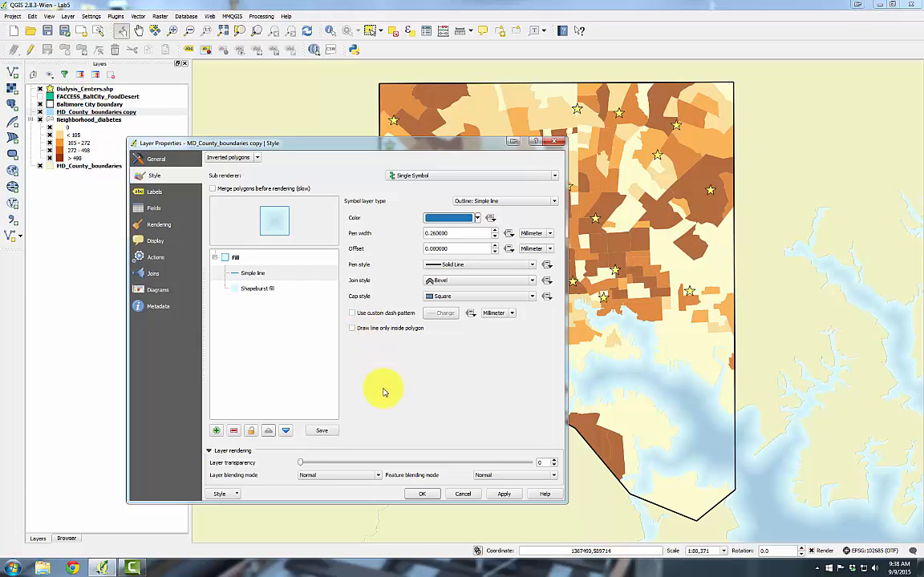
left_click(420, 495)
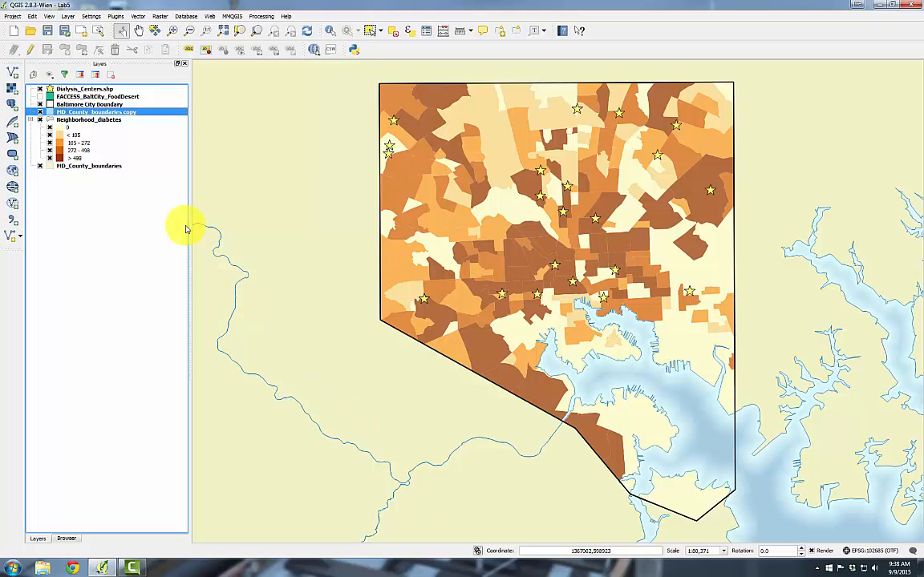
Duplicate the Baltimore City Boundary layer
left_click(90, 105)
right_click(90, 105)
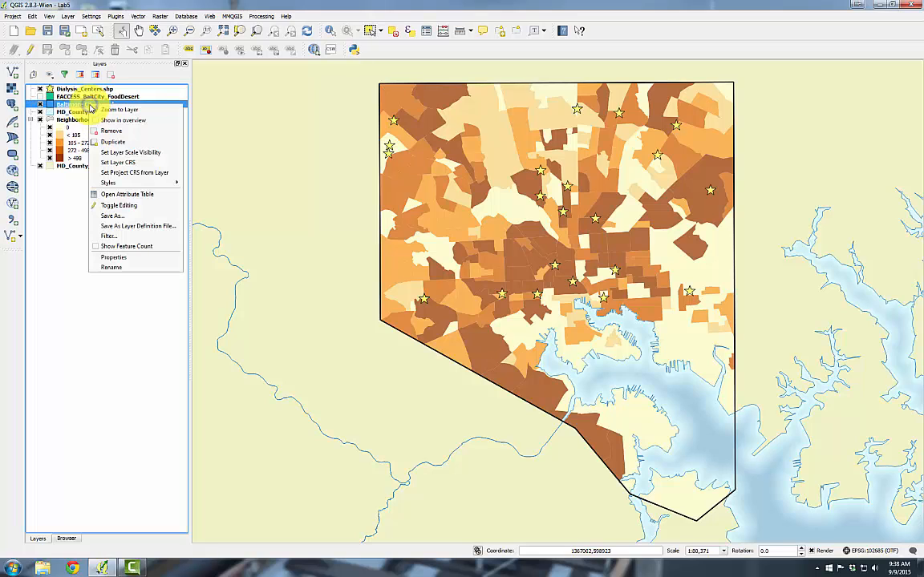
left_click(99, 139)
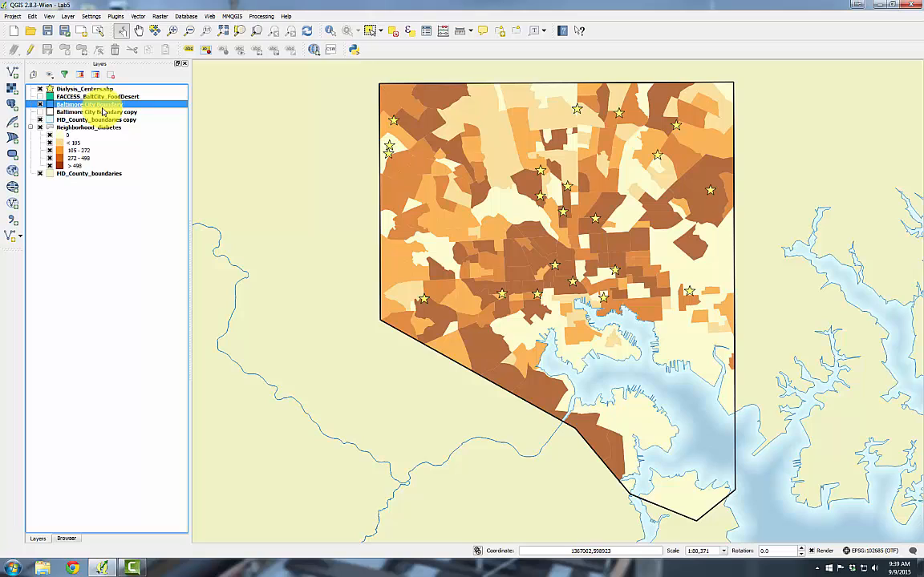
Set the Baltimore City Boundary copy's renderer to Inverted polygons with a Shapeburst fill symbol layer
double_click(104, 113)
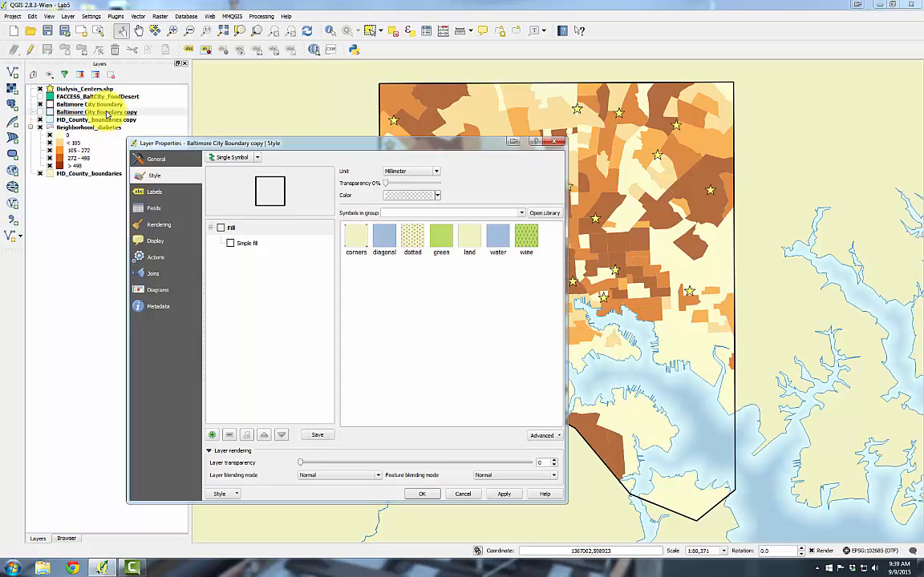
left_click(241, 157)
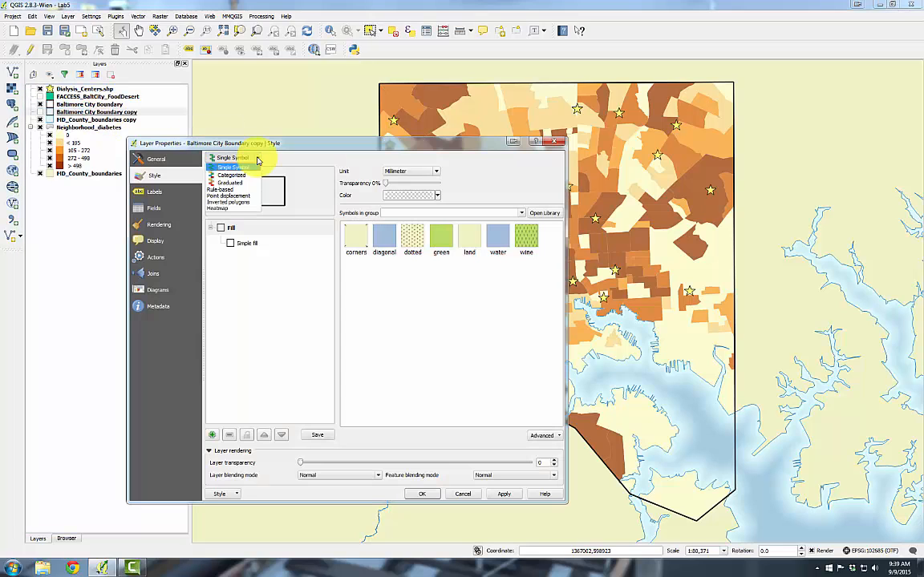
left_click(242, 203)
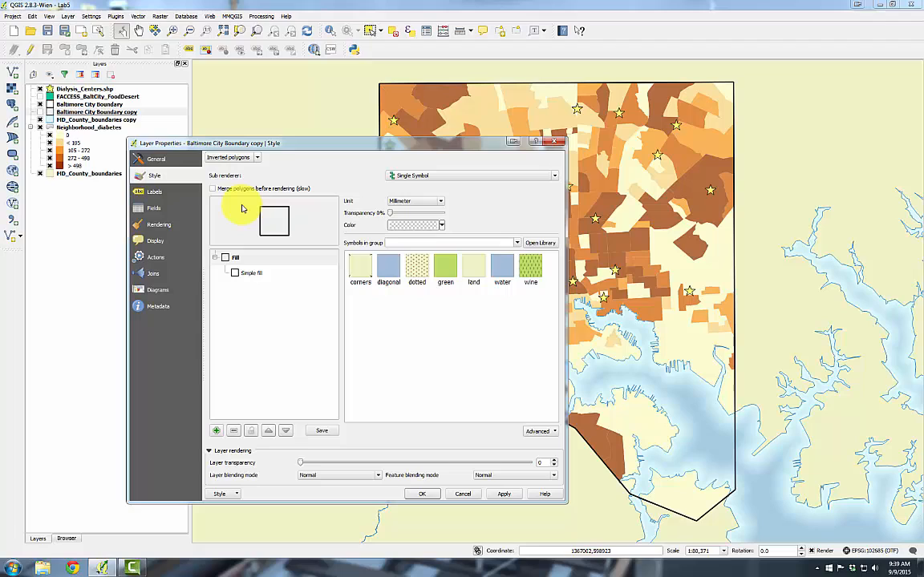
left_click(249, 273)
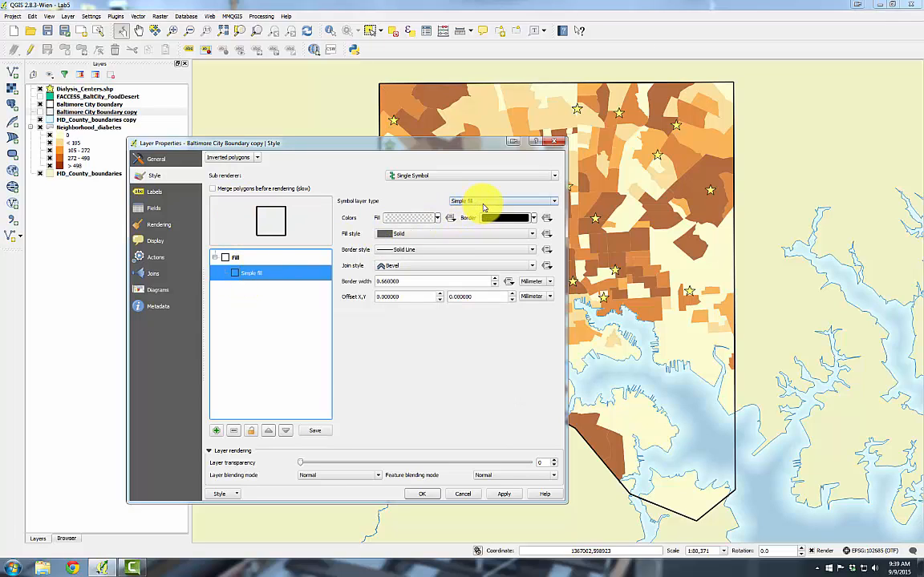
left_click(477, 201)
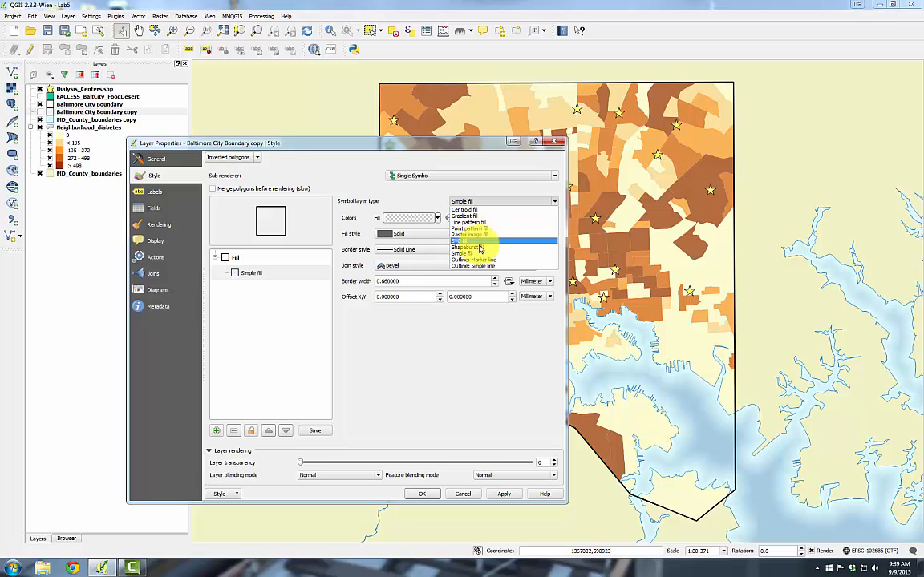
left_click(476, 247)
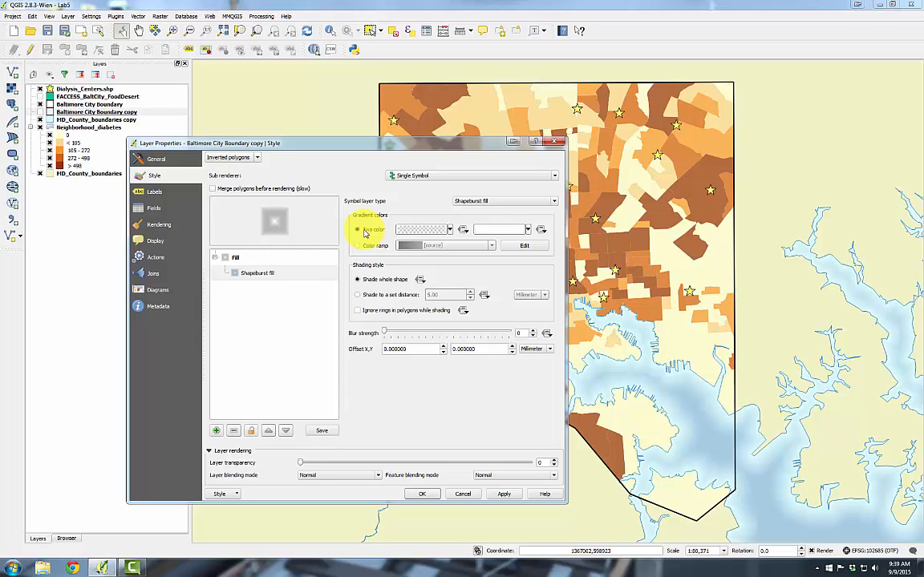
Switch the shapeburst gradient to two colors and set the first gradient color to RGB 135, 135, 135
left_click(363, 230)
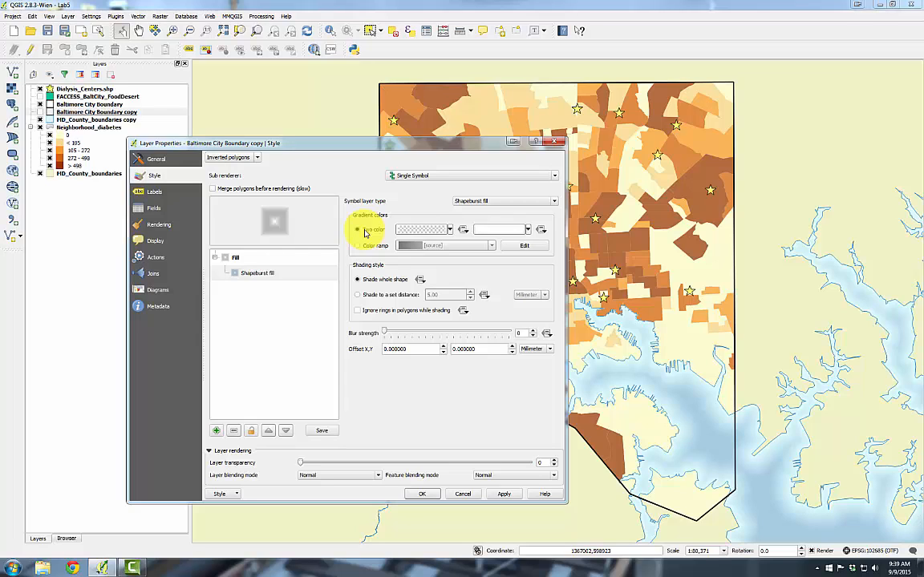
left_click(452, 232)
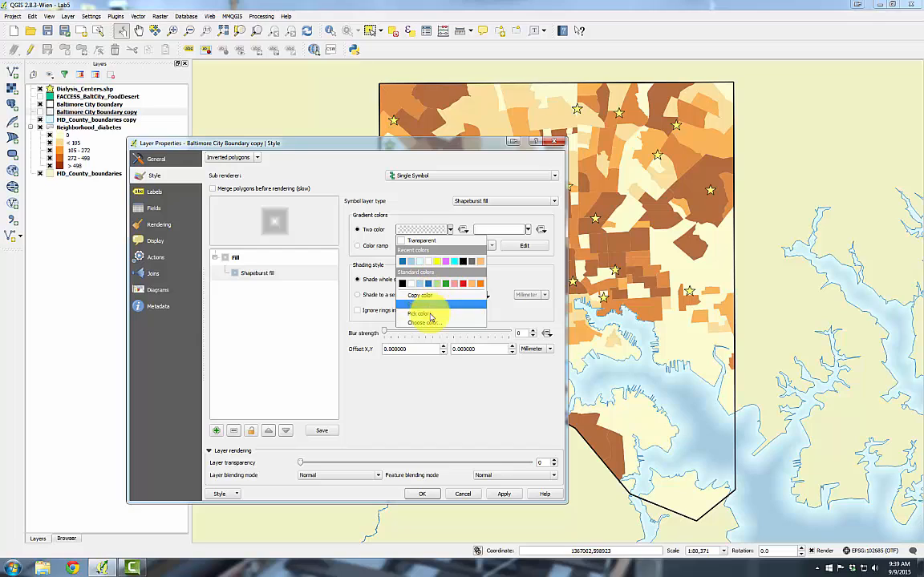
left_click(428, 322)
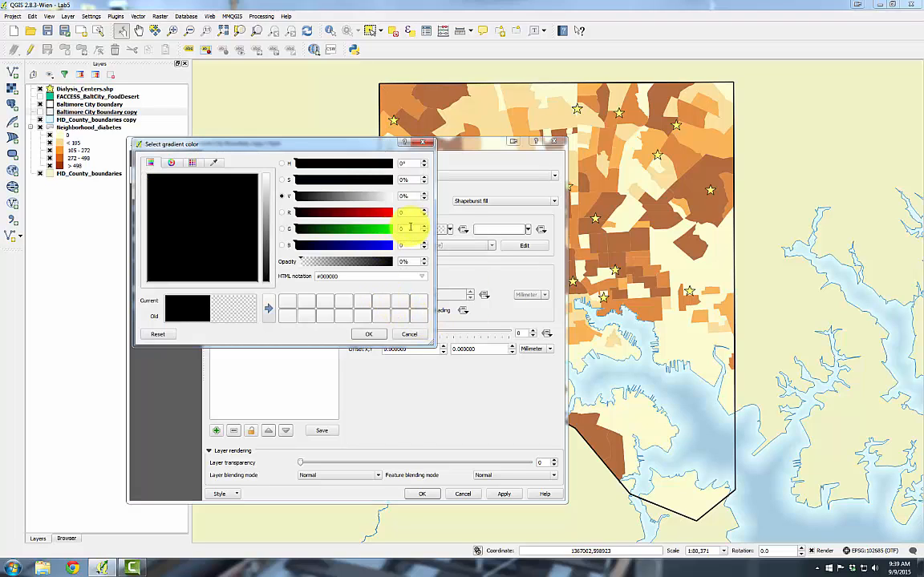
left_click_drag(409, 213, 377, 217)
type("135")
key("Tab")
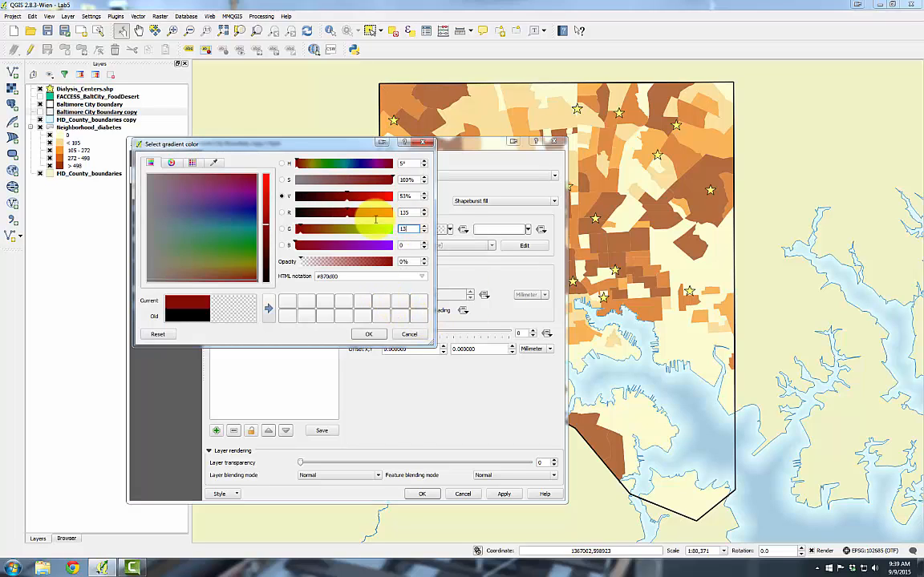
type("135")
key("Tab")
type("135")
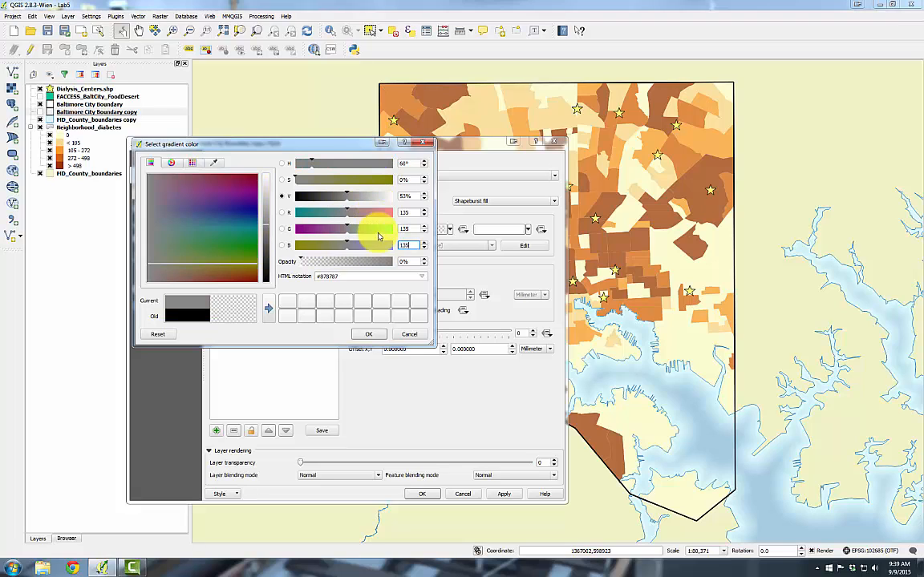
left_click(372, 336)
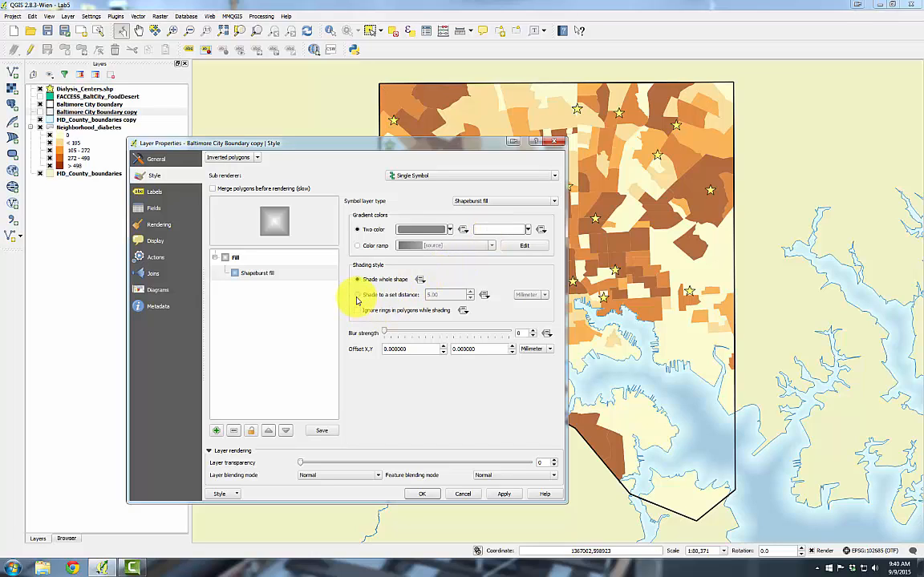
Shade the shapeburst to a set distance of 4.00 mm, raise the layer transparency, and close the properties
left_click(358, 295)
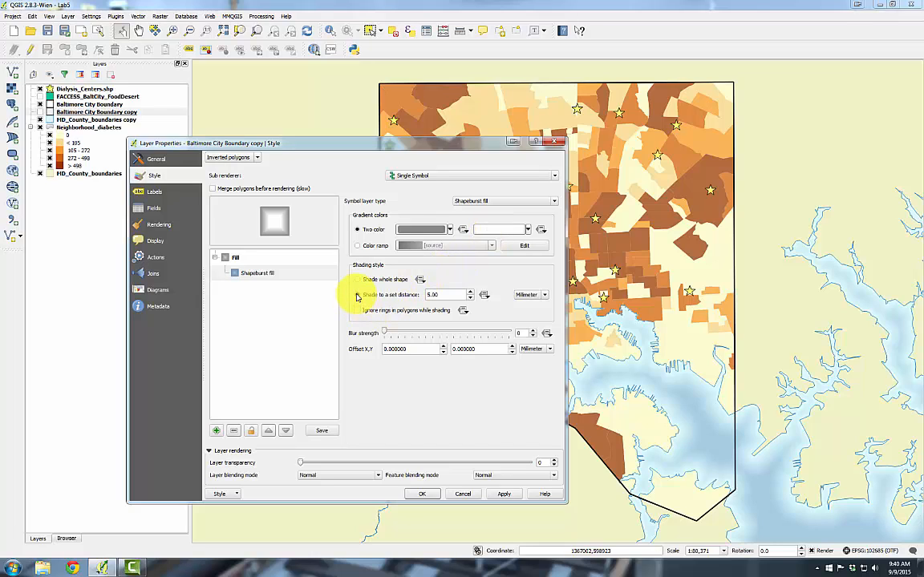
left_click(470, 298)
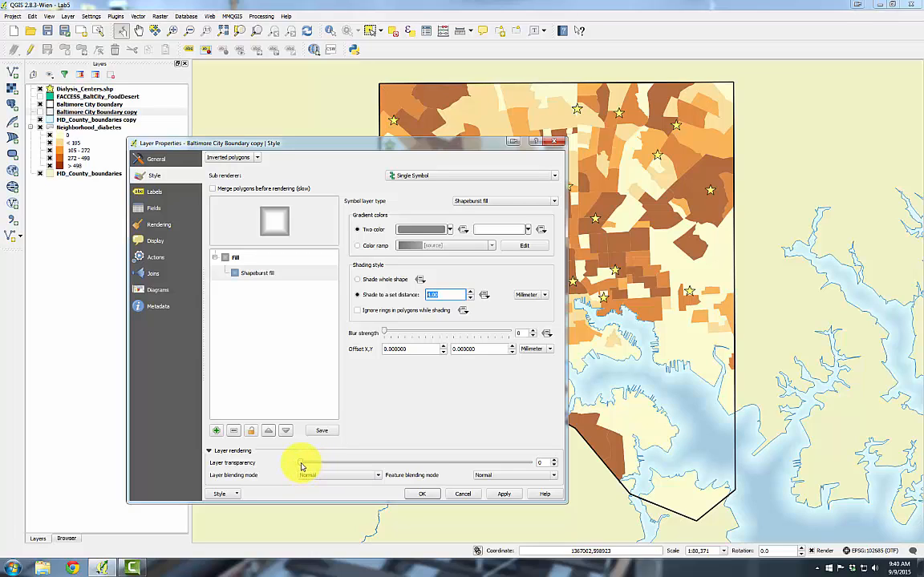
left_click_drag(300, 464, 405, 467)
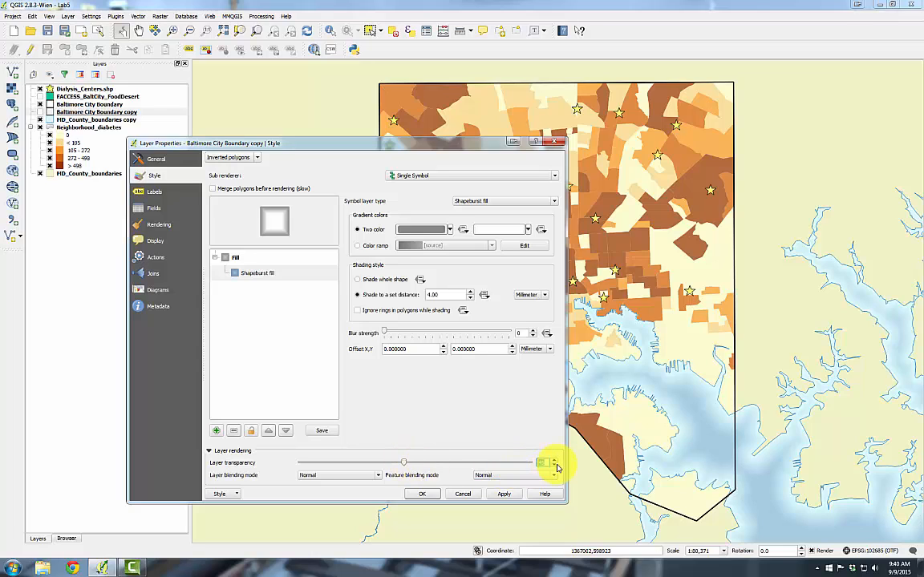
left_click(422, 494)
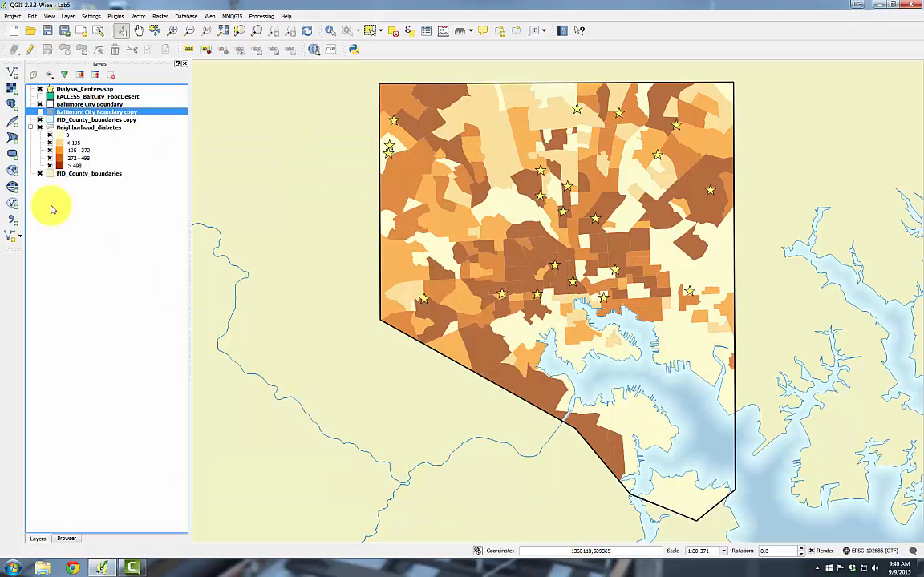
Turn on the Baltimore City Boundary copy and FACCESS_BaltCity_FoodDesert layers
left_click(40, 112)
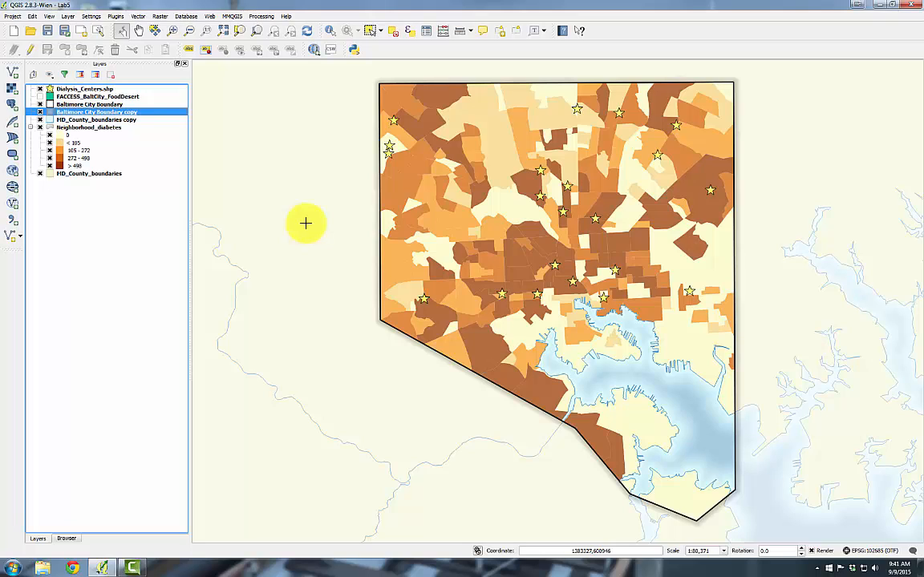
left_click(40, 96)
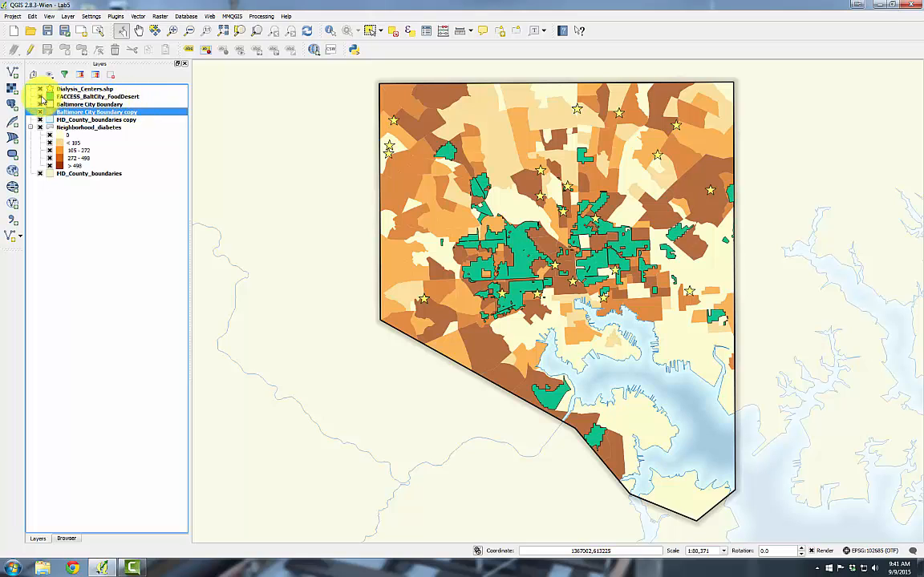
Open the FACCESS_BaltCity_FoodDesert style and set its simple fill's fill style to No Brush
double_click(65, 96)
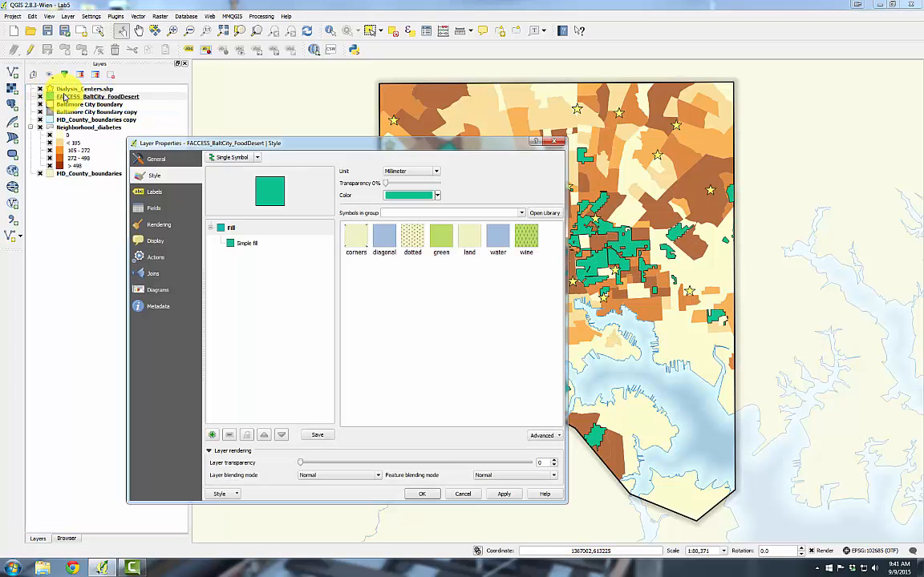
left_click(243, 245)
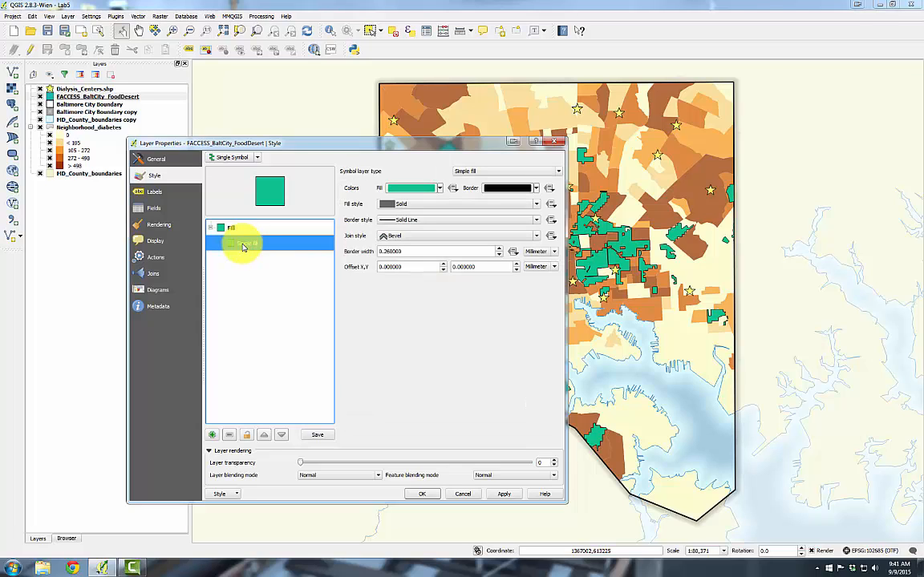
left_click(422, 204)
left_click(411, 222)
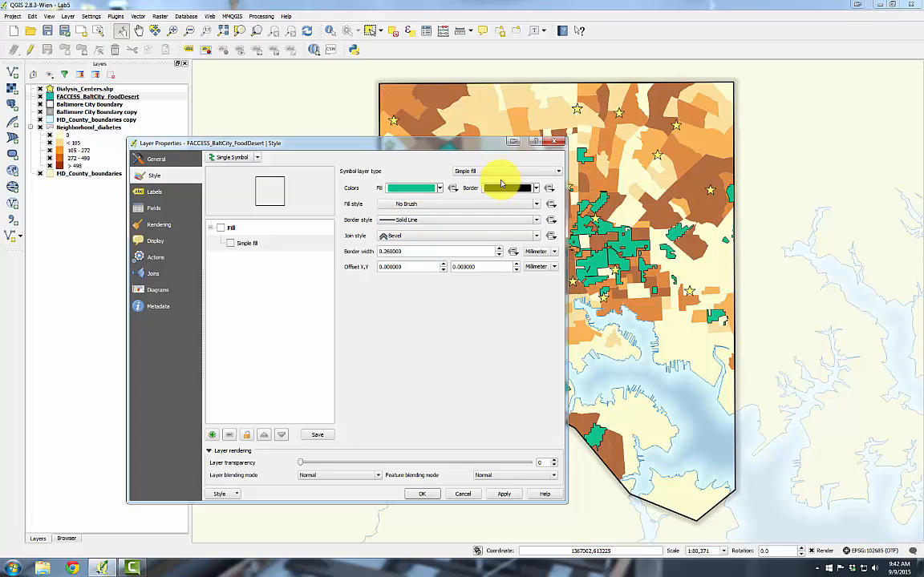
Set the food desert border width to 0.66 mm and layer transparency to 15, then confirm
left_click(388, 250)
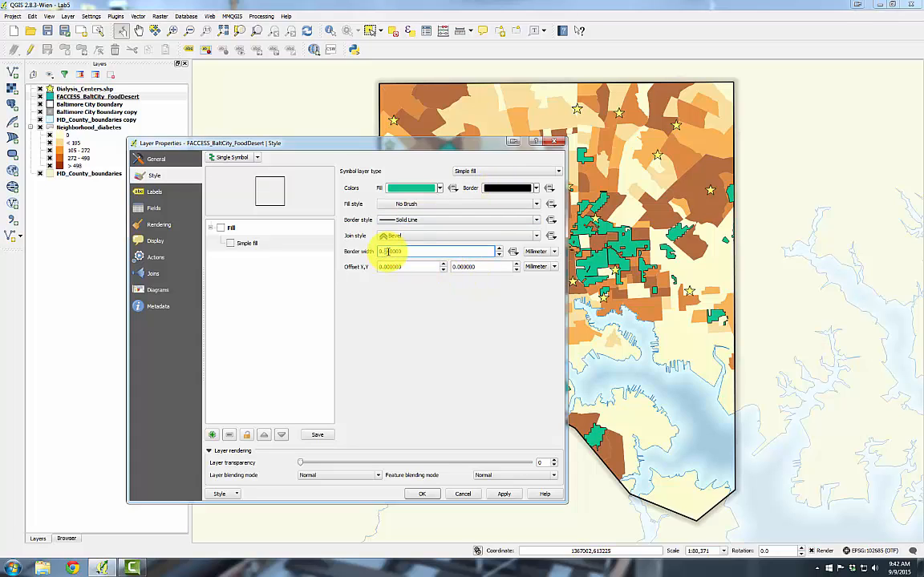
key("BackSpace")
type("6")
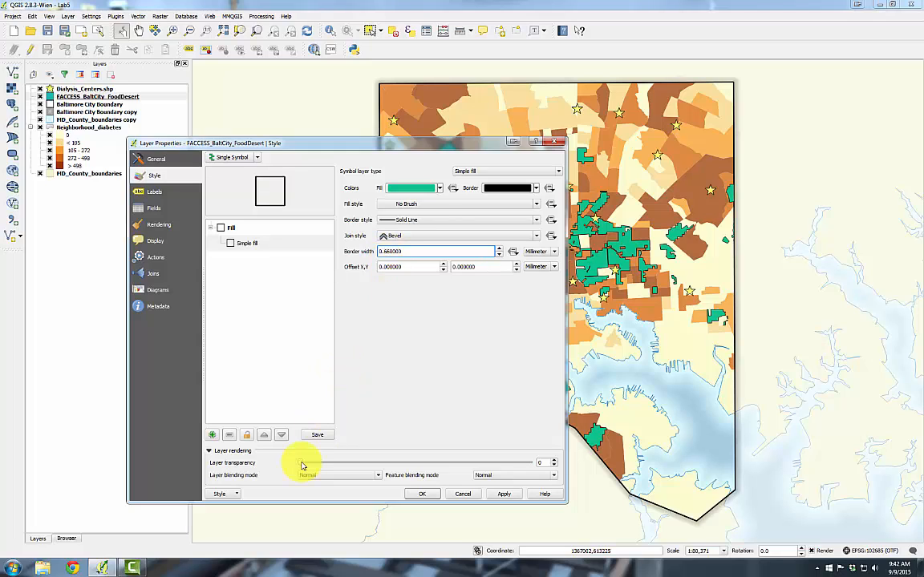
left_click_drag(301, 464, 337, 464)
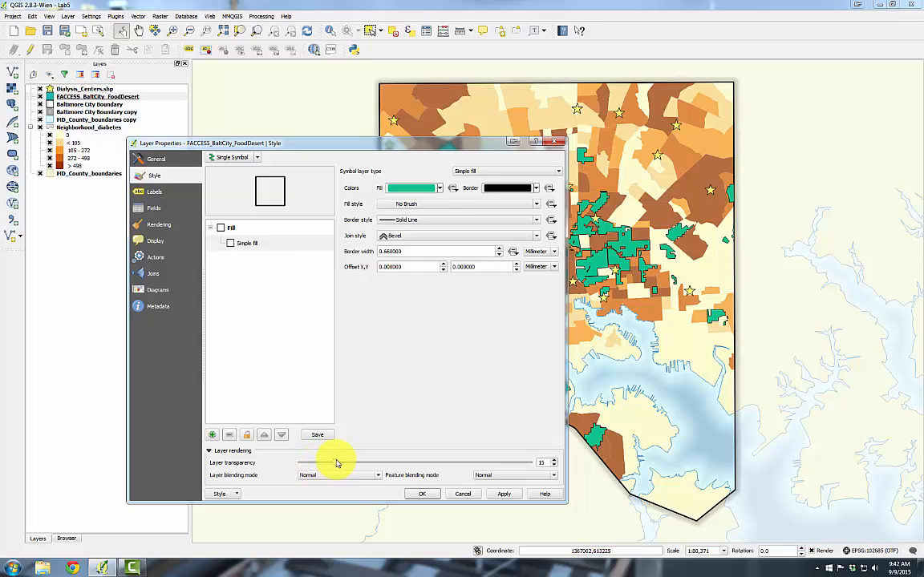
left_click(421, 497)
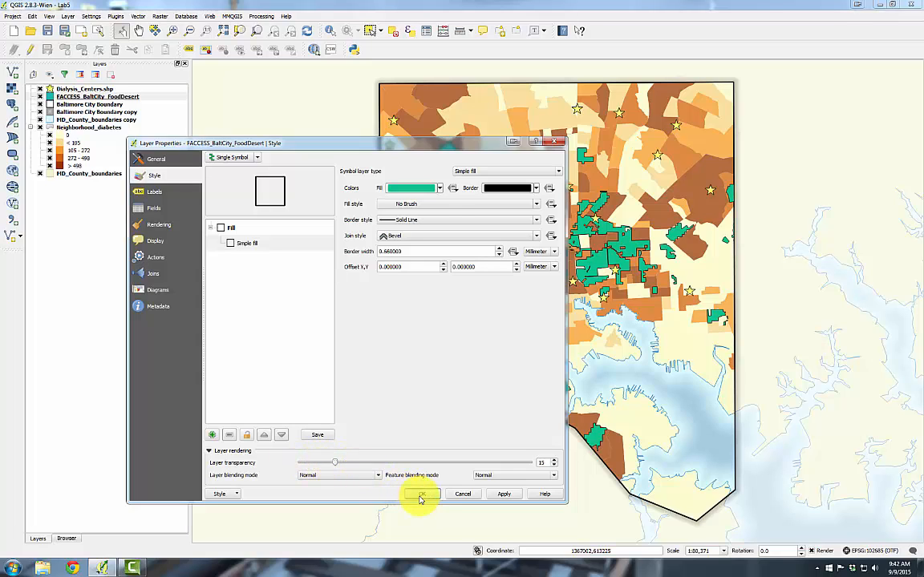